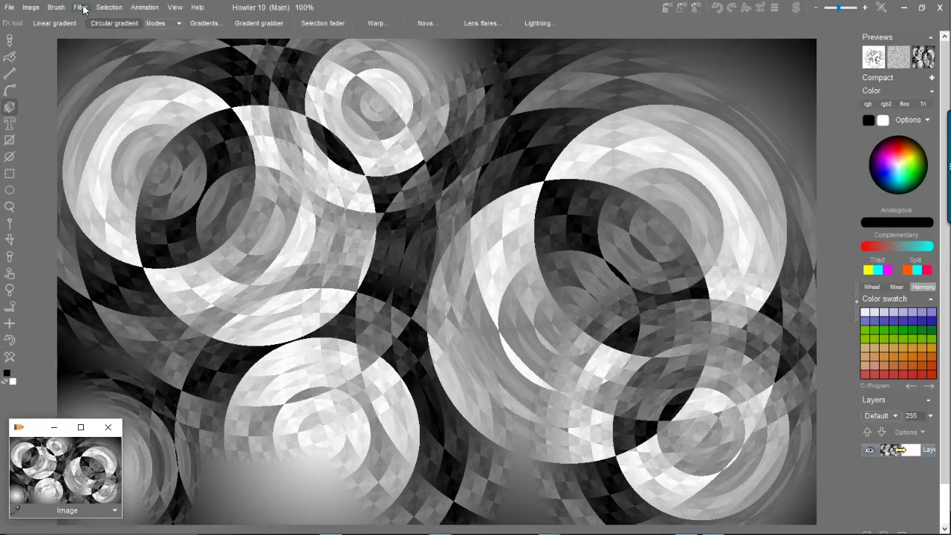
Render the circular gradient image as a ray-traced 3D landscape and adjust the camera view in its preview
mouse_move(149, 121)
click(359, 200)
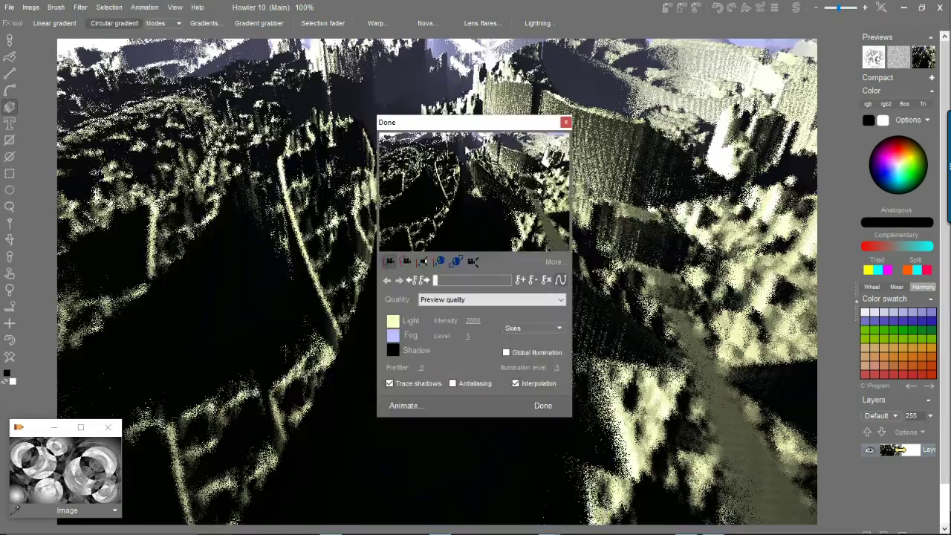
drag(456, 125, 179, 96)
click(129, 234)
drag(435, 280, 400, 279)
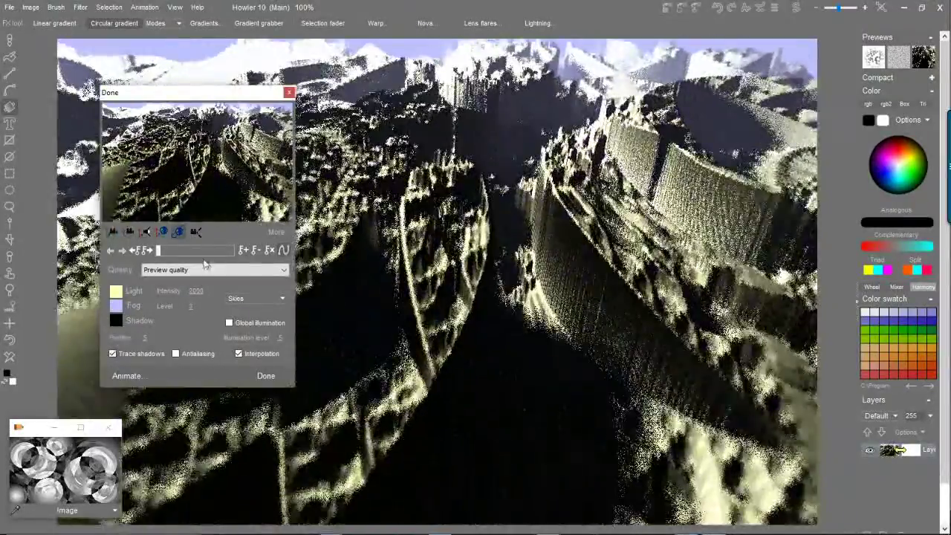
Enable global illumination, apply the red sunset sky, turn off interpolation and set the landscape's render quality to High quality
click(229, 322)
click(256, 298)
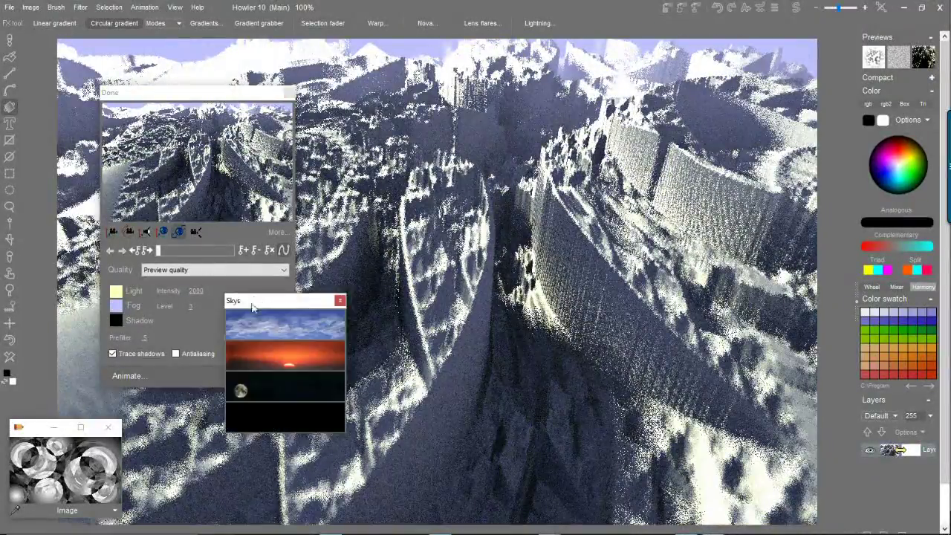
click(258, 352)
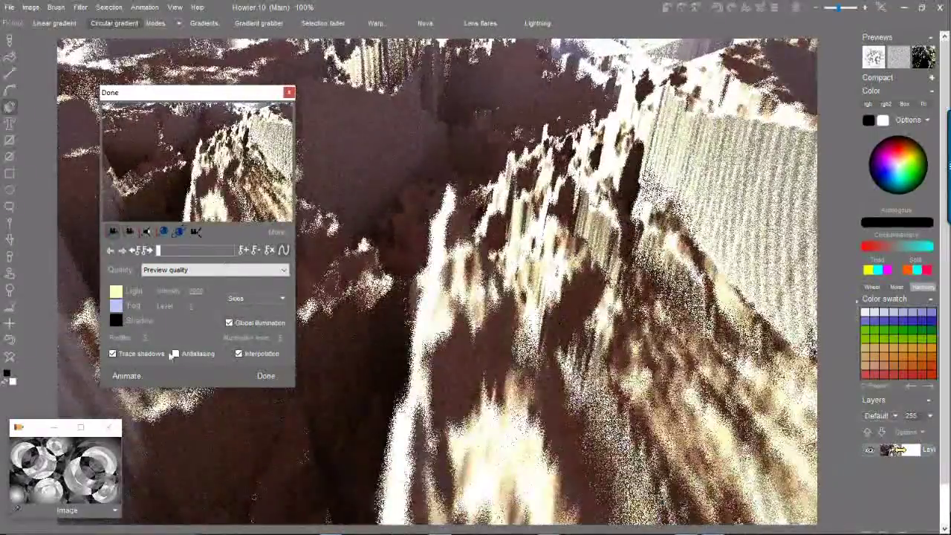
click(239, 353)
click(178, 269)
click(178, 308)
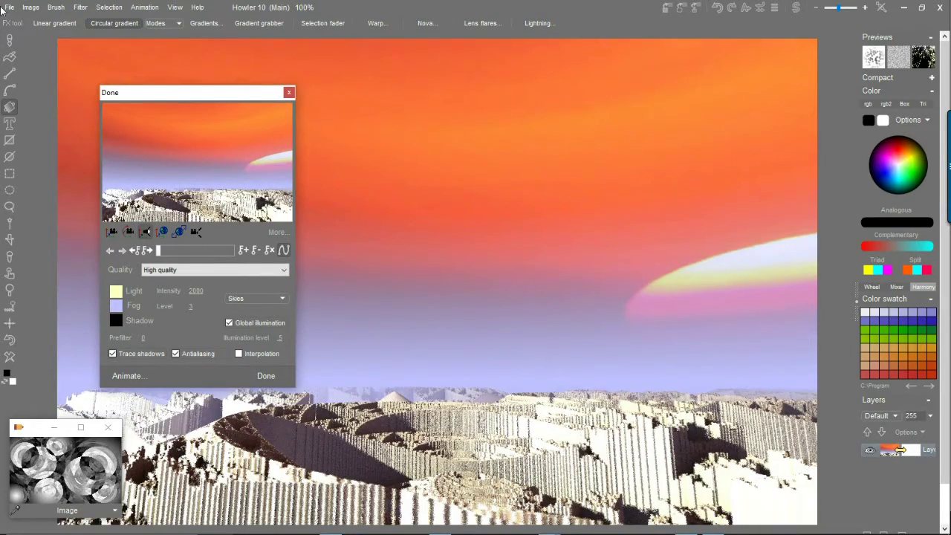
Accept the sunset landscape render and store a copy of the image
click(266, 375)
click(42, 7)
click(70, 78)
Apply a Gaussian blur with the Approximate algorithm to the greyscale circles image
click(81, 8)
mouse_move(107, 56)
click(238, 83)
drag(440, 244, 460, 247)
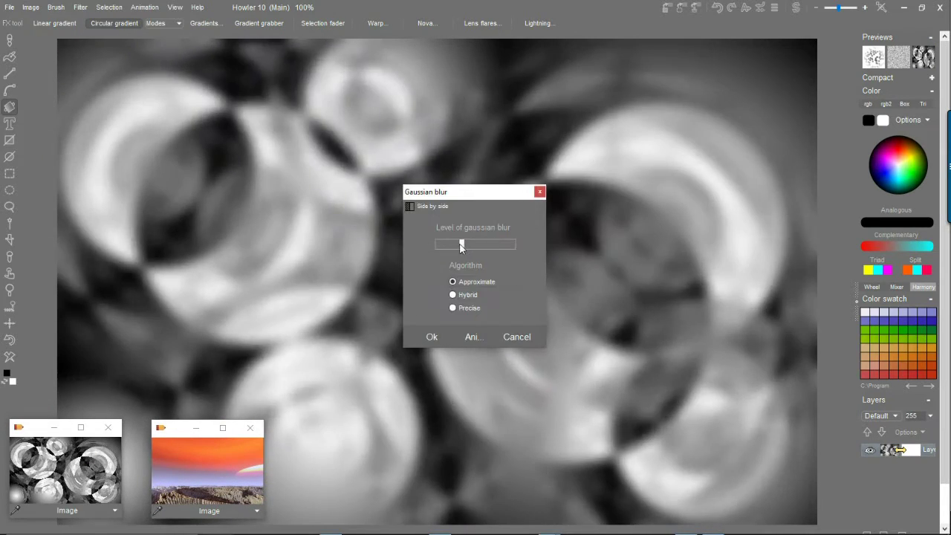
click(432, 335)
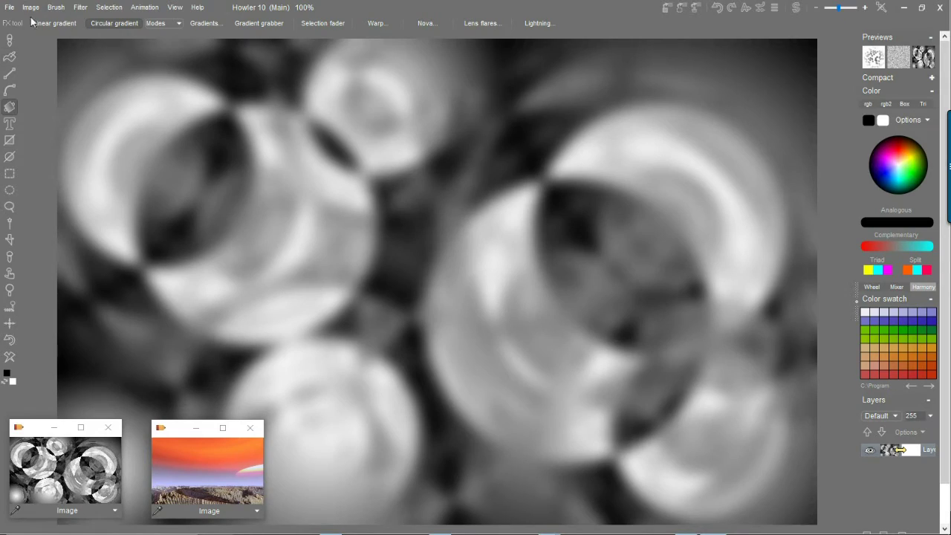
Draw a diagonal linear gradient upward through the middle of the blurred circles
click(10, 106)
click(59, 112)
drag(397, 390, 503, 131)
Soften the diagonal gradient pattern with an approximate Gaussian blur
click(80, 7)
mouse_move(112, 59)
click(238, 83)
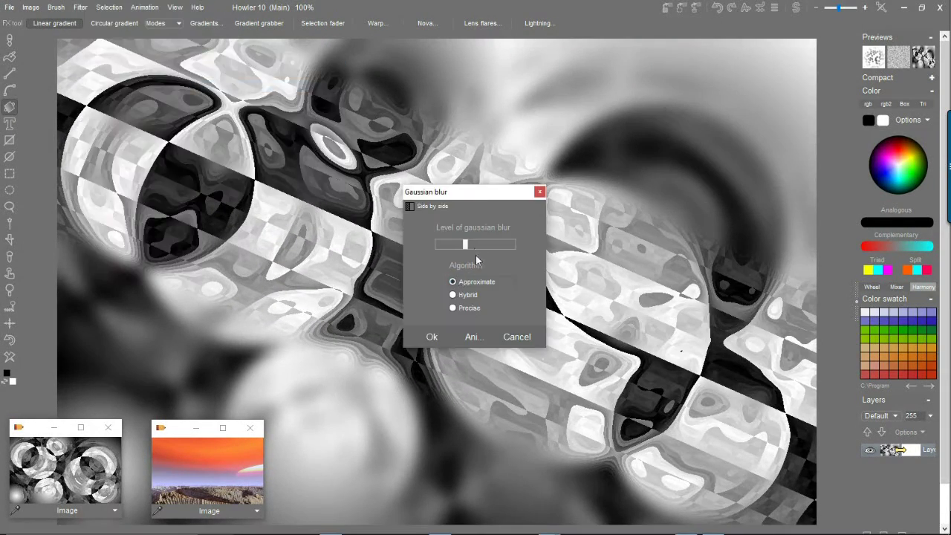
click(431, 335)
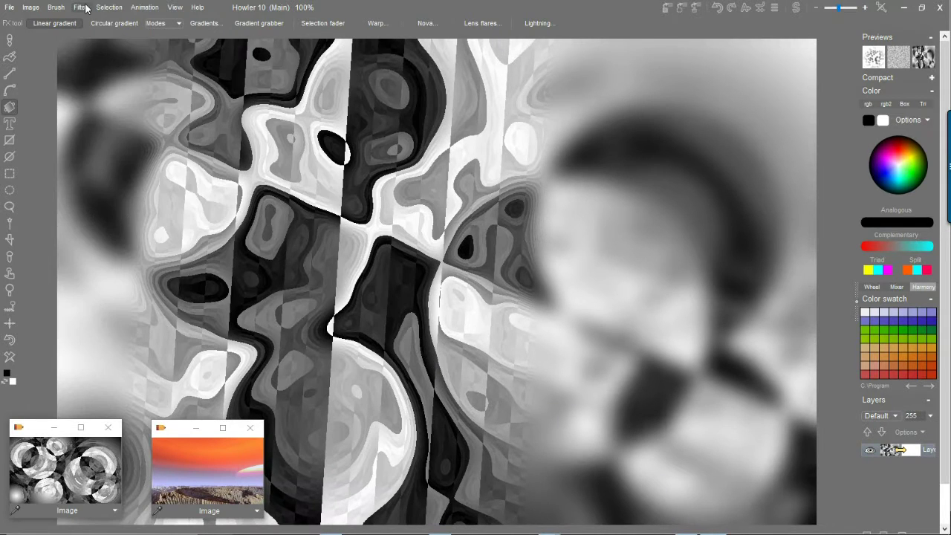
Apply a lighter Gaussian blur to the image with the vertical gradient bands
click(80, 7)
mouse_move(138, 56)
click(282, 83)
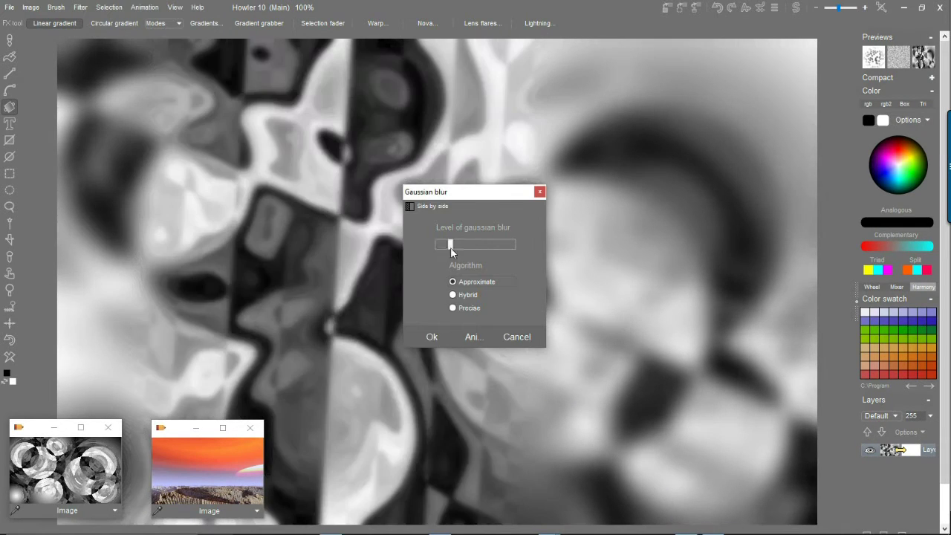
click(431, 336)
Change the gradient blend mode and draw a horizontal linear gradient that darkens the image's left half
click(161, 24)
click(193, 62)
drag(114, 258, 599, 251)
Render 2 tone plasma noise over the image in Greater than mode with a larger scale, and partly fade the effect
click(80, 7)
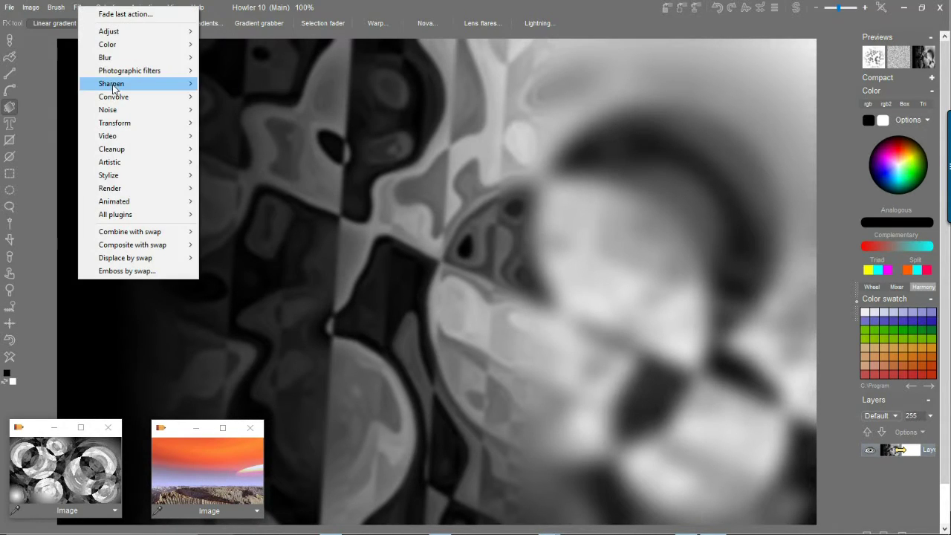
mouse_move(108, 187)
click(241, 188)
click(510, 314)
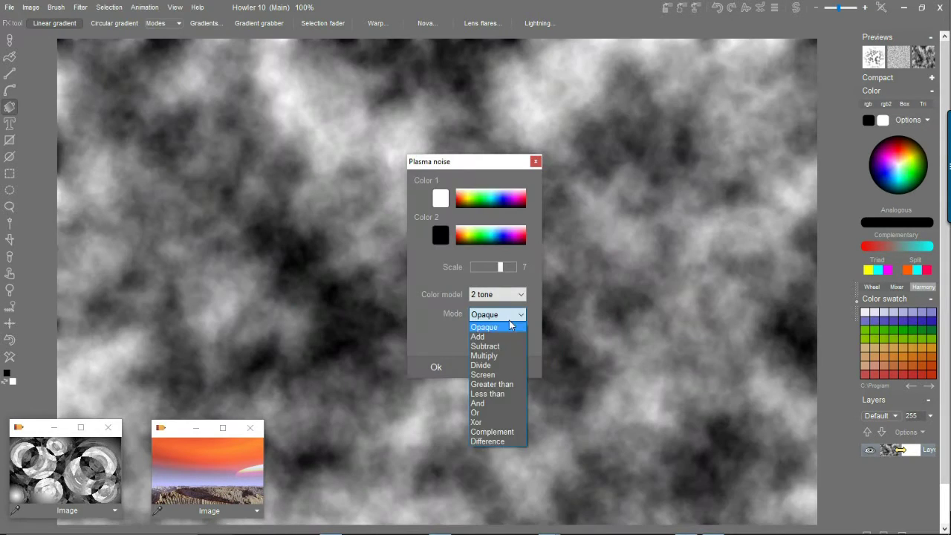
click(520, 386)
click(510, 269)
click(436, 367)
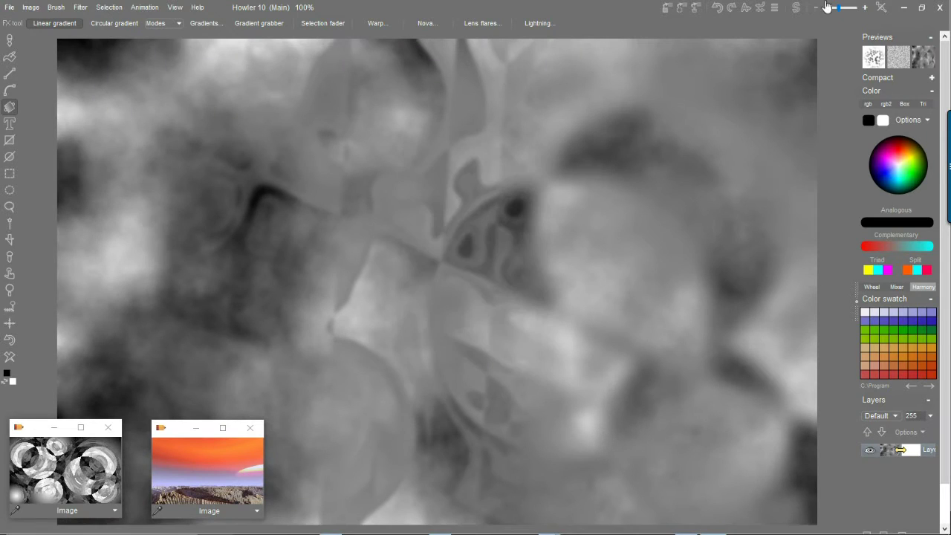
click(761, 8)
drag(792, 41, 764, 41)
Add another layer of 2 tone plasma noise to the image in Difference mode with an increased scale
click(80, 7)
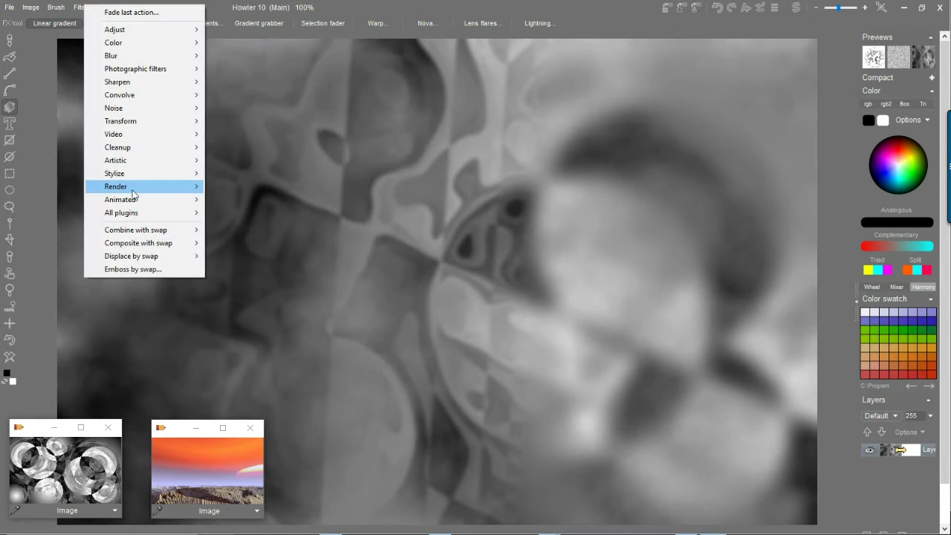
mouse_move(108, 187)
click(241, 187)
click(497, 314)
click(488, 441)
click(511, 268)
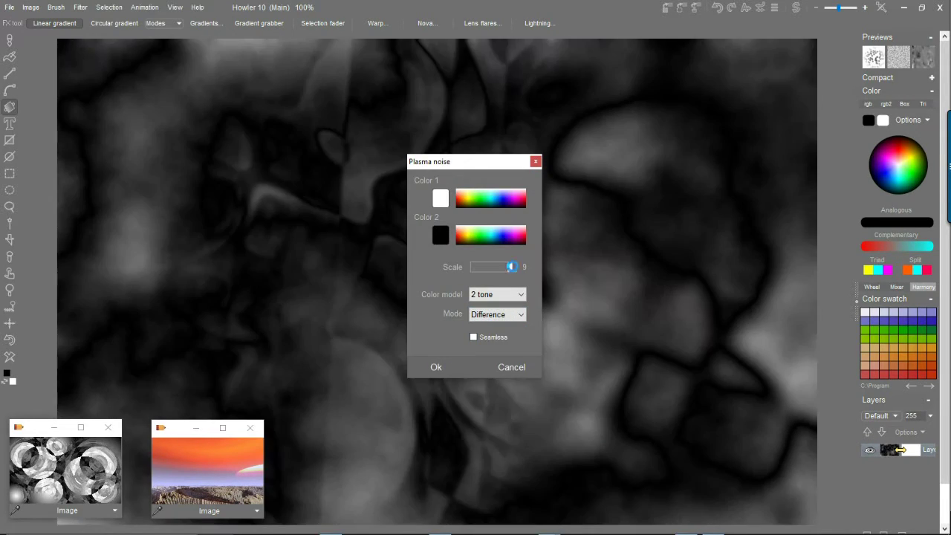
click(514, 269)
click(436, 367)
Expand the dynamic range of the plasma heightmap and store a copy of the image
click(31, 7)
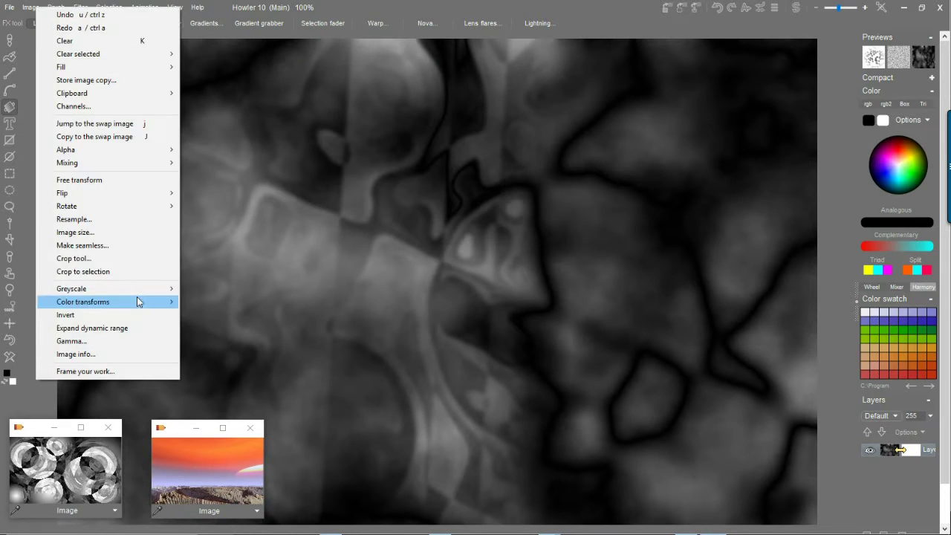
click(82, 328)
click(31, 7)
click(75, 87)
Open the heightmap in the 3D Designer, adjust the terrain's heading and show the additional options
click(80, 7)
mouse_move(118, 125)
click(230, 179)
drag(477, 93, 766, 19)
drag(807, 111, 795, 111)
click(702, 32)
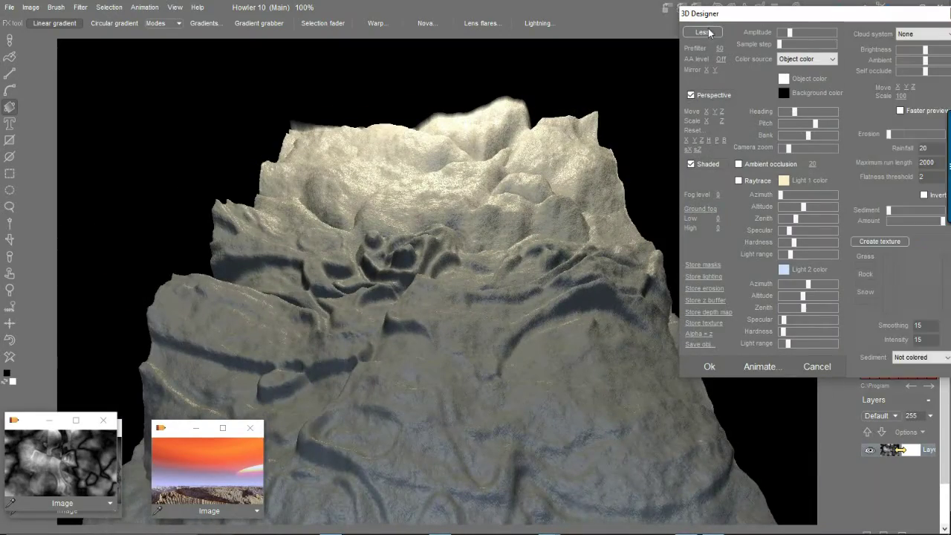
drag(881, 20, 844, 21)
Create the grass, rock and snow texture for the terrain and color its sediment as Snow
click(843, 242)
key(Return)
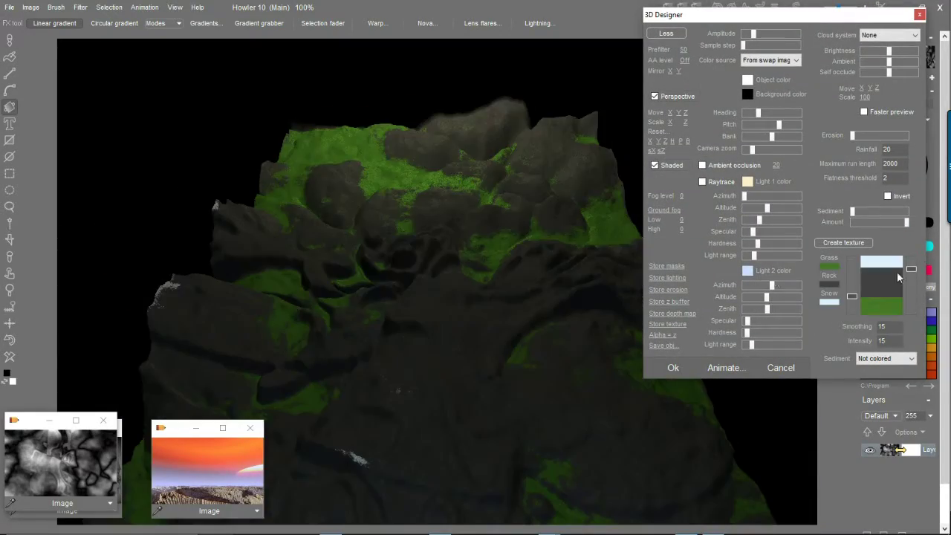
click(886, 358)
click(871, 400)
Raise the sediment and erosion, set the flatness threshold to 8 and increase the grass share of the snow-sediment texture
drag(852, 212, 884, 212)
drag(852, 136, 898, 140)
double_click(885, 178)
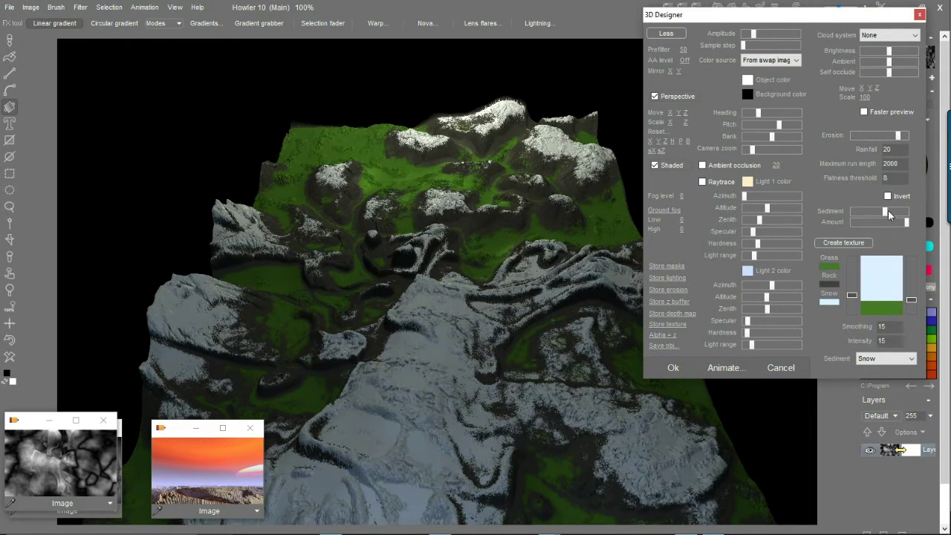
click(877, 357)
click(863, 397)
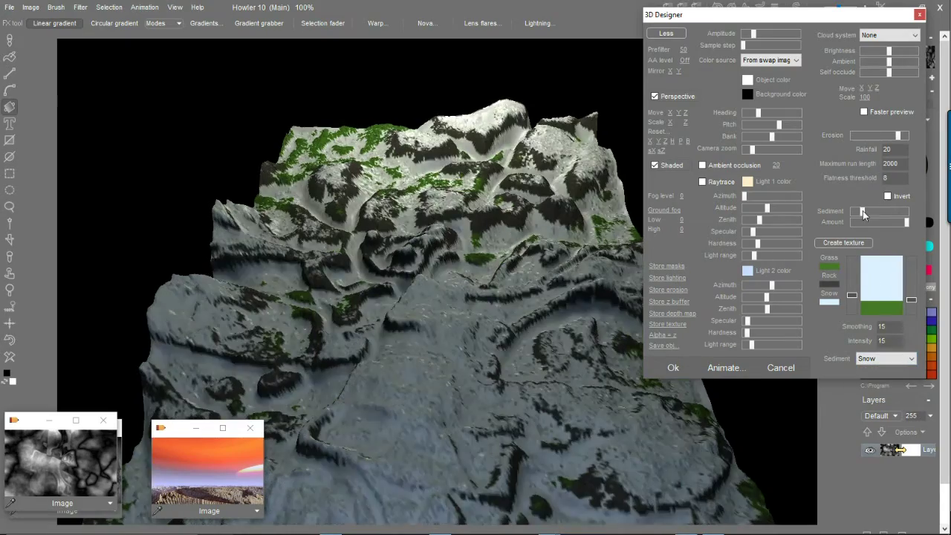
drag(912, 302, 918, 291)
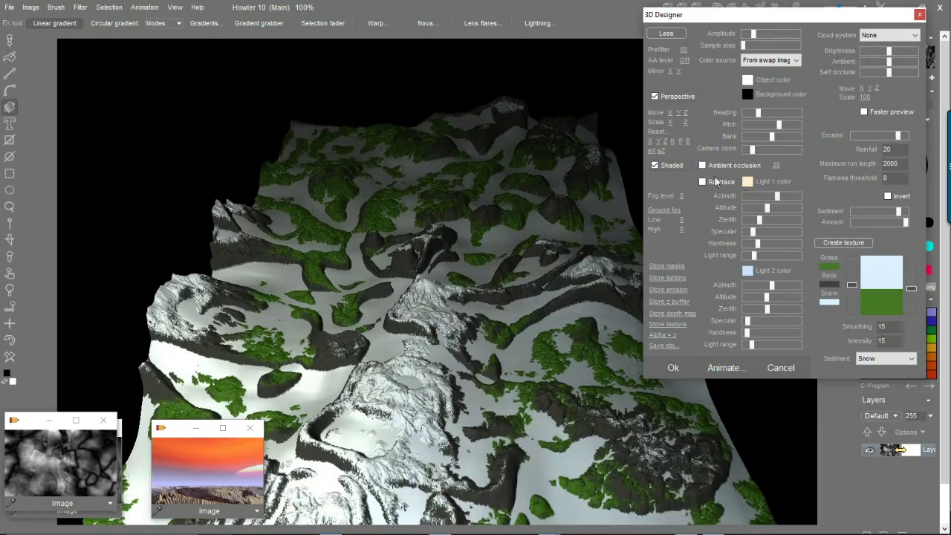
Enable raytracing and adjust light 1's azimuth, zenith and range together with light 2's range
drag(762, 196, 776, 220)
drag(752, 345, 761, 344)
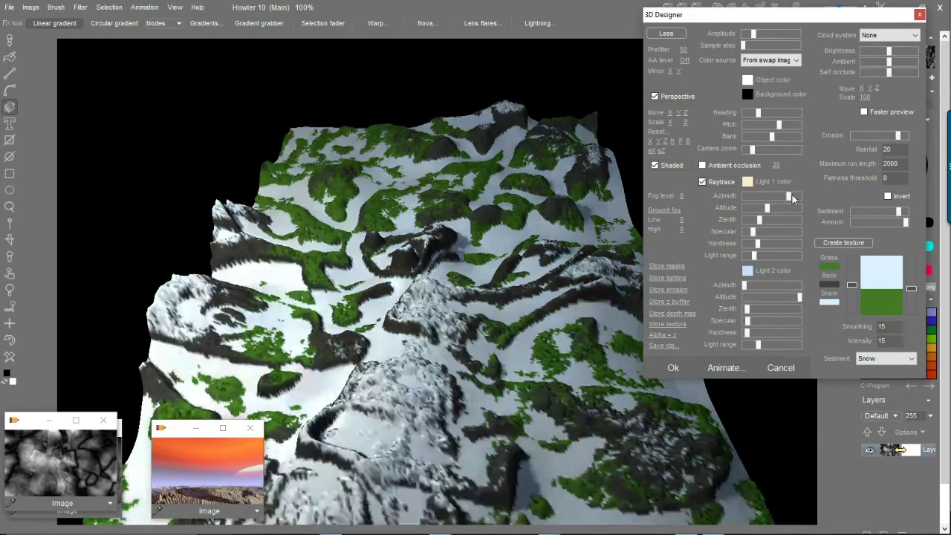
drag(791, 194, 781, 197)
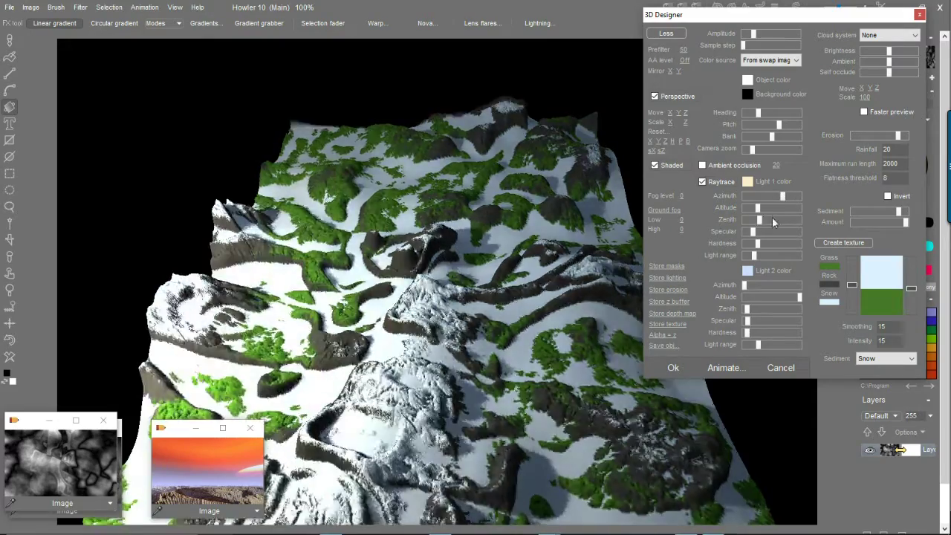
click(786, 219)
click(787, 255)
Increase the terrain amplitude, turn its heading and pitch, adjust light 1's azimuth and move the terrain within the frame
drag(753, 33, 766, 35)
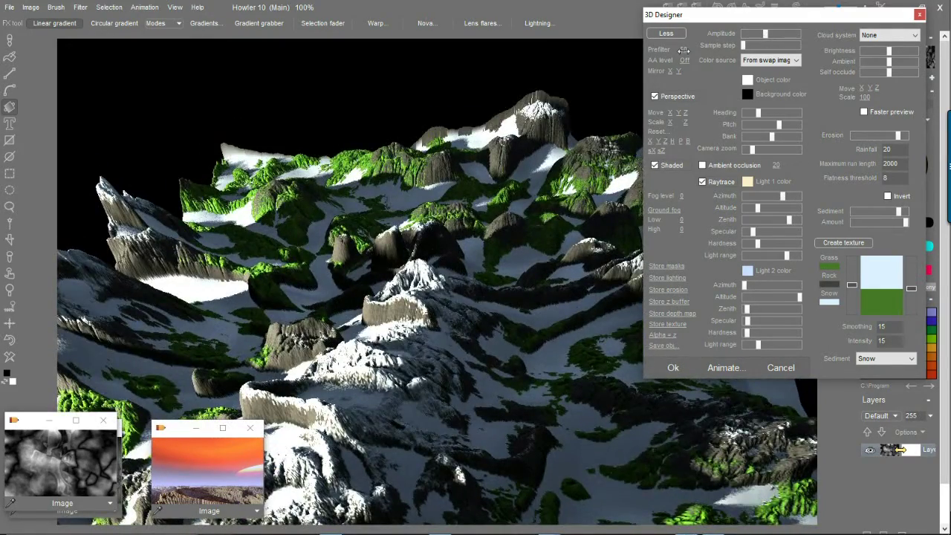
drag(758, 112, 777, 126)
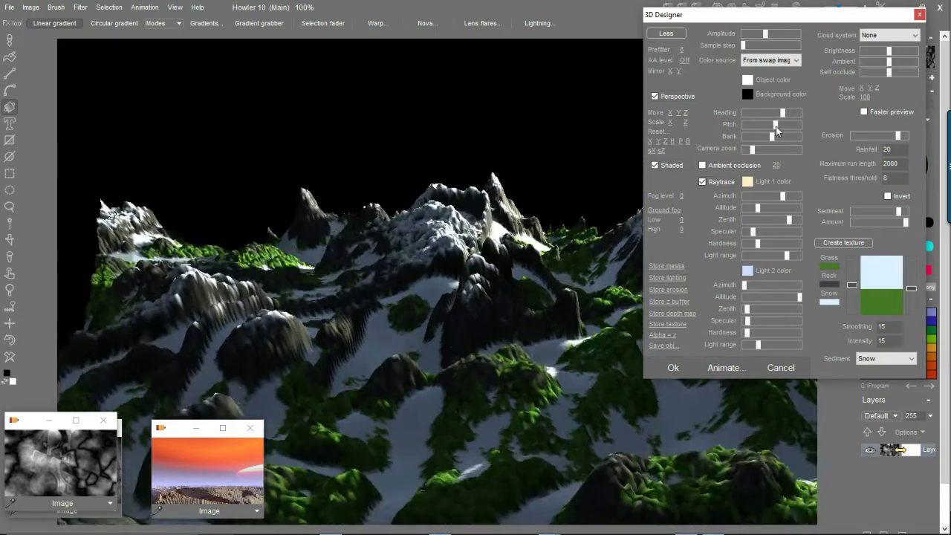
drag(783, 196, 774, 201)
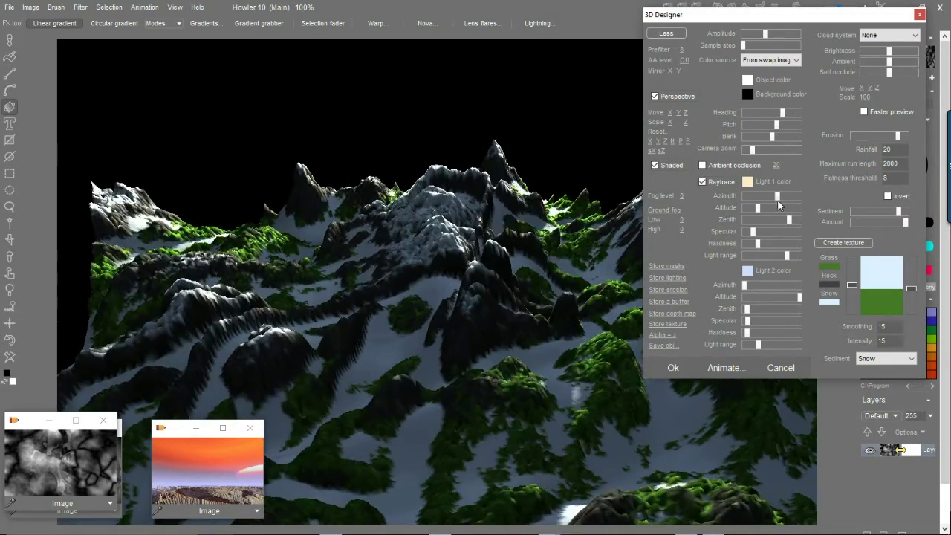
drag(679, 113, 725, 115)
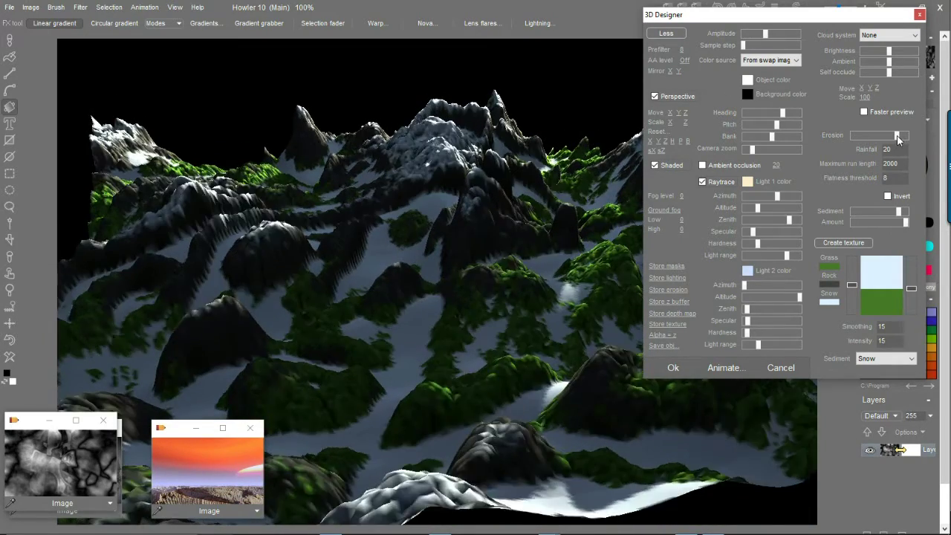
Set the sediment to Not colored and shift the texture levels so snow covers more of the terrain
click(884, 358)
click(866, 367)
drag(912, 287, 915, 309)
mouse_move(852, 285)
mouse_down()
mouse_move(854, 295)
mouse_move(856, 287)
mouse_up()
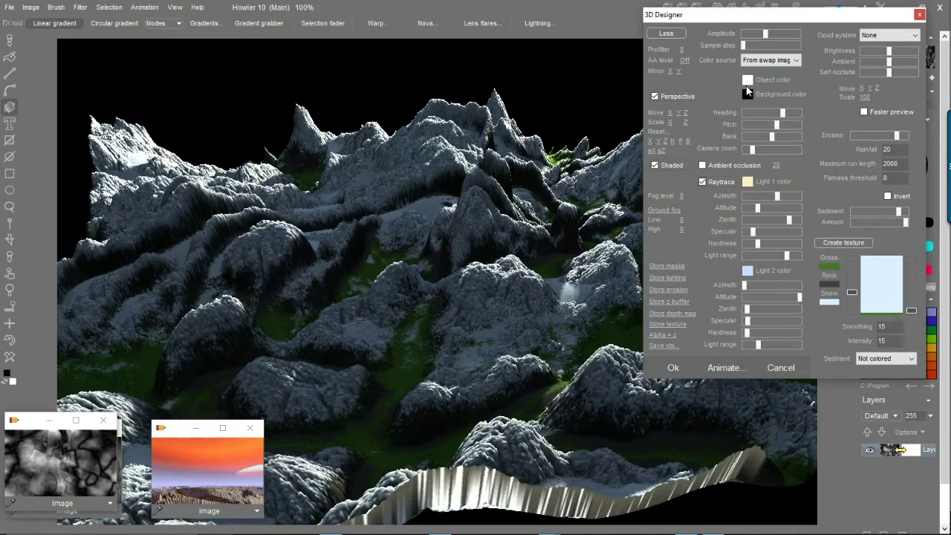
Set the prefilter to 100 and rainfall to 90, and fine-tune light 1's azimuth, the erosion and the bank
drag(766, 197, 769, 200)
drag(696, 46, 840, 78)
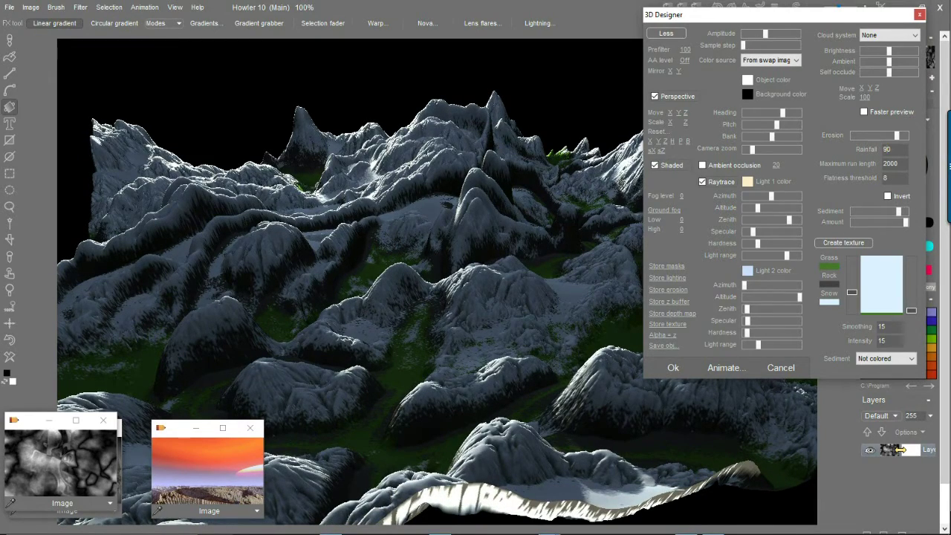
mouse_move(896, 135)
mouse_down()
mouse_move(882, 137)
mouse_move(898, 136)
mouse_up()
drag(773, 137, 772, 136)
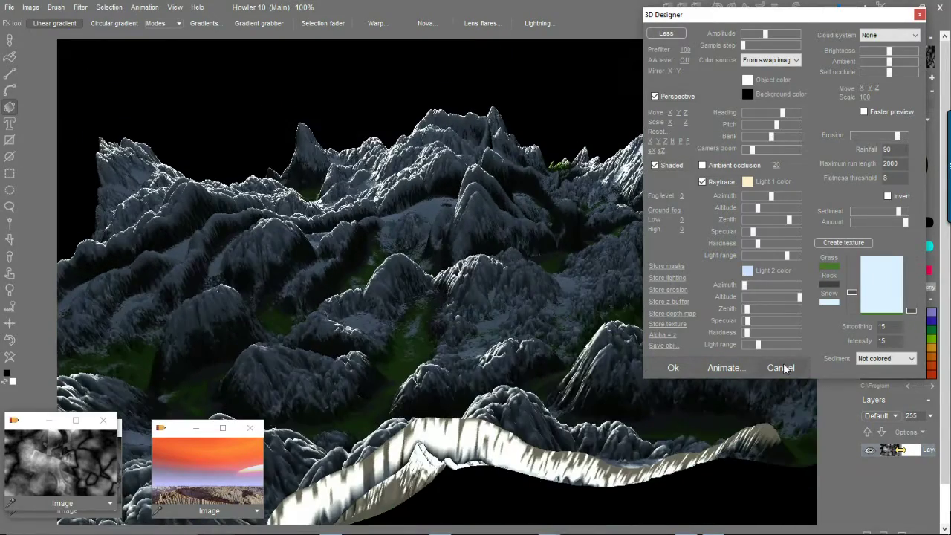
Change the background color to light sky blue and add the Sky_Puffies.cld cloud system
click(749, 95)
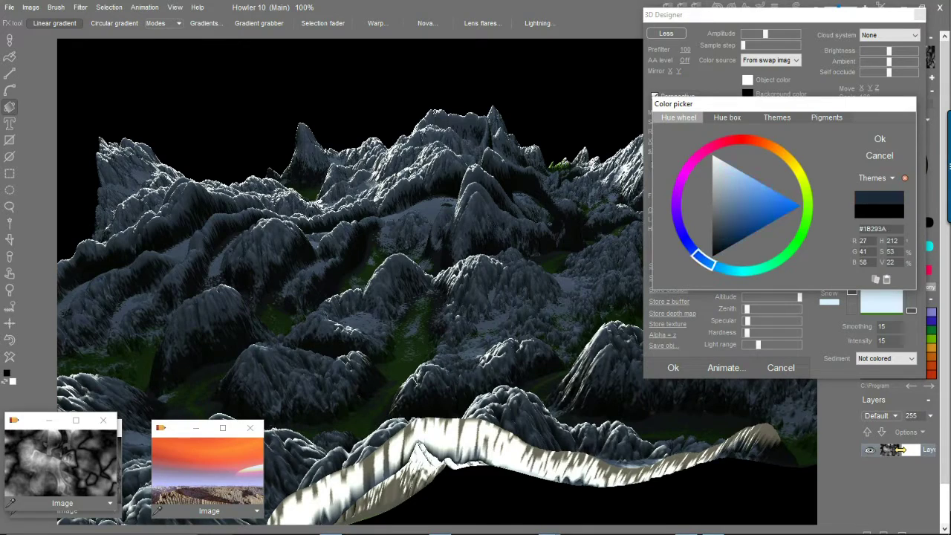
key(Return)
click(890, 35)
click(880, 71)
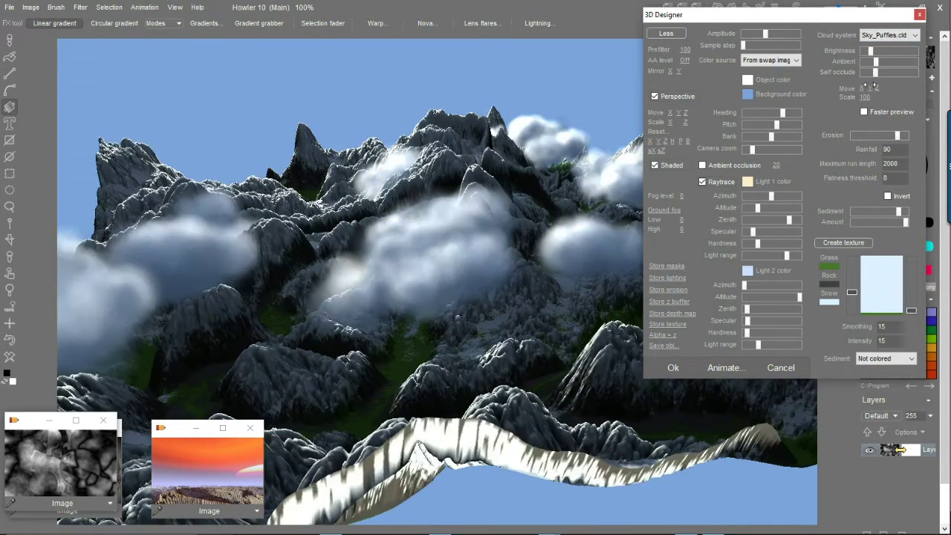
Adjust the camera zoom and light 1's altitude, and enable ambient occlusion for the terrain
mouse_move(752, 149)
mouse_down()
mouse_move(767, 154)
mouse_move(760, 154)
mouse_up()
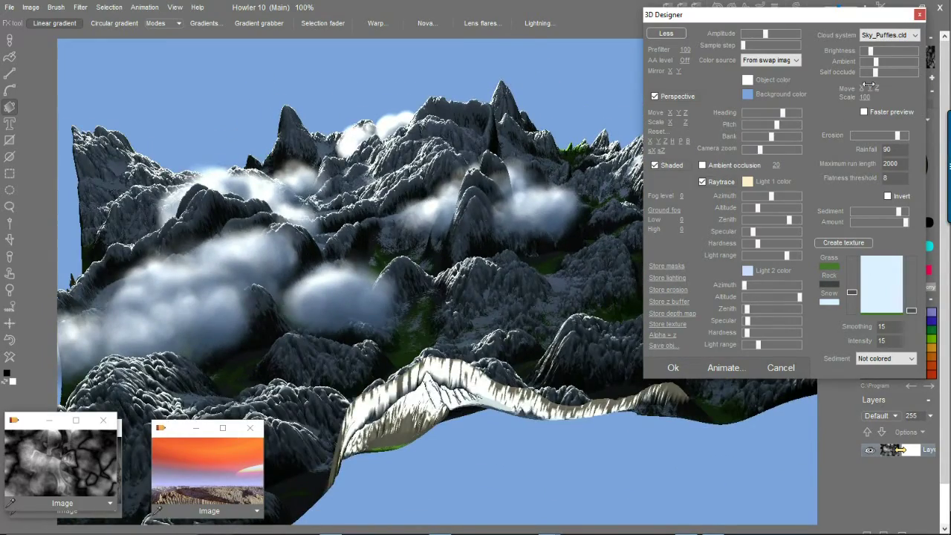
drag(758, 211, 760, 211)
click(716, 166)
click(745, 188)
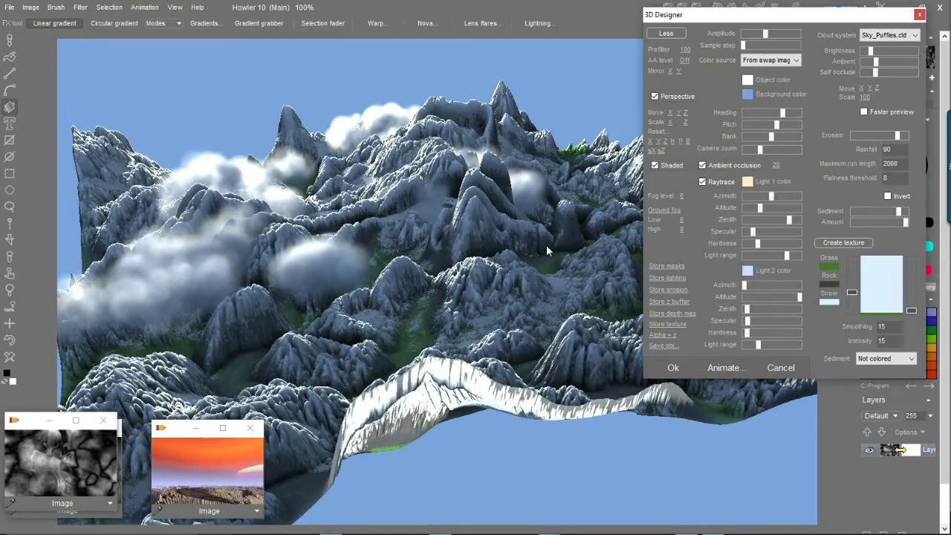
Raise the fog level to 0.5265, reduce the camera zoom slightly and select ground fog
drag(682, 196, 888, 196)
drag(760, 149, 755, 155)
click(665, 210)
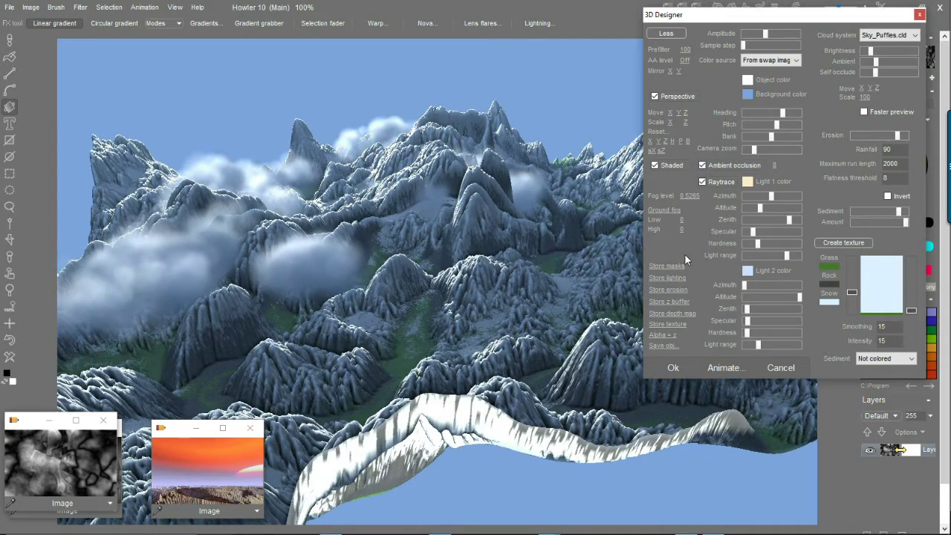
Set the ground fog's upper limit to 62 and render the landscape
click(697, 233)
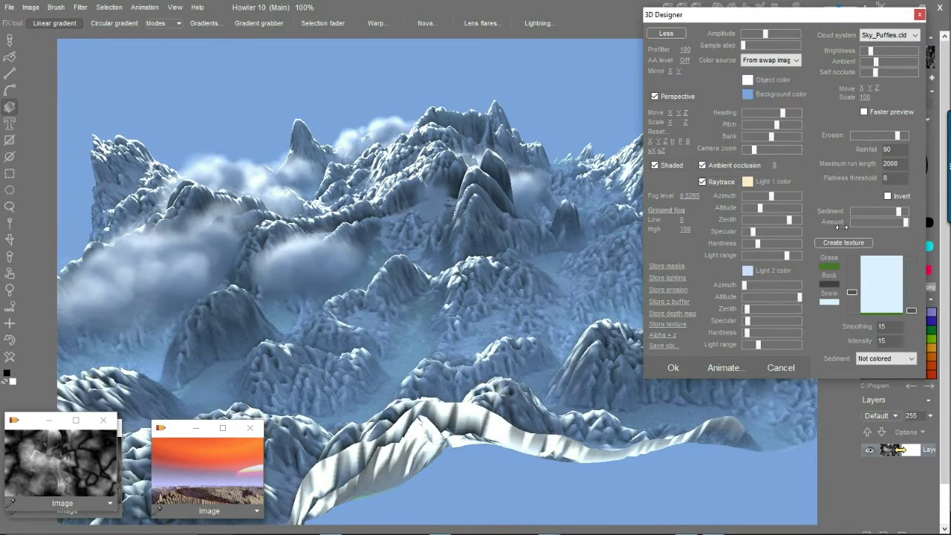
drag(784, 231, 753, 234)
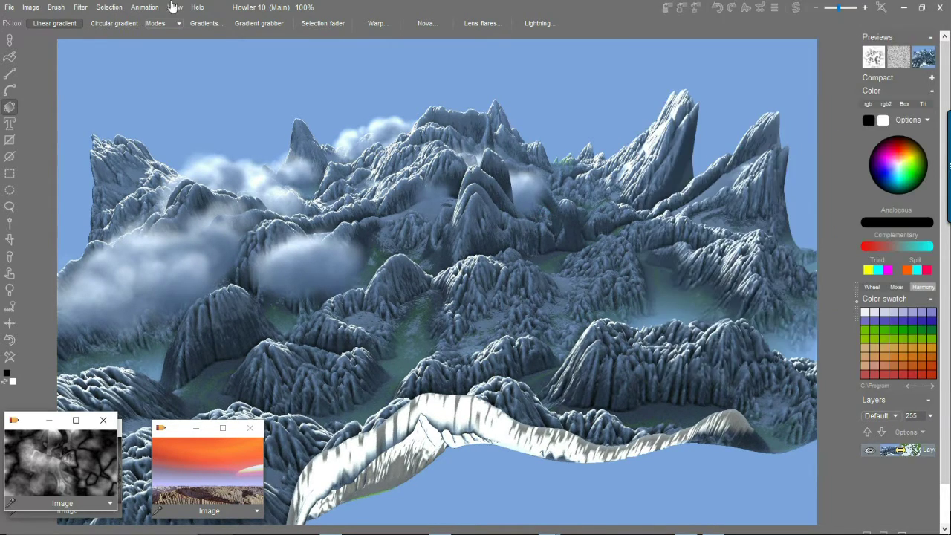
Store a copy of the rendered mountain landscape and place its thumbnail beside the stored sunset image
click(10, 291)
drag(450, 276, 481, 280)
right_click(10, 291)
drag(328, 111, 400, 104)
click(31, 8)
click(74, 79)
drag(25, 421, 268, 433)
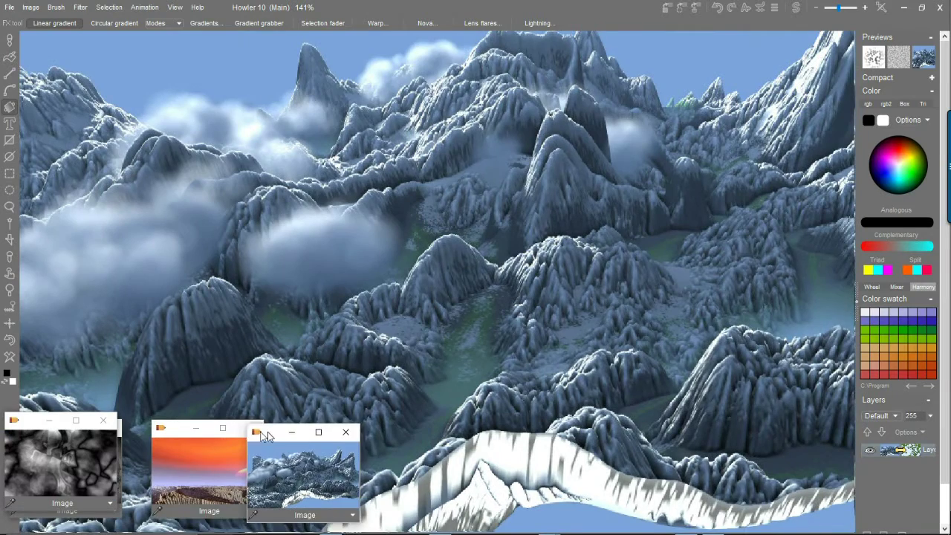
Bring back the stored greyscale heightmap and create a 77-frame animation from it
click(231, 467)
click(313, 471)
click(48, 465)
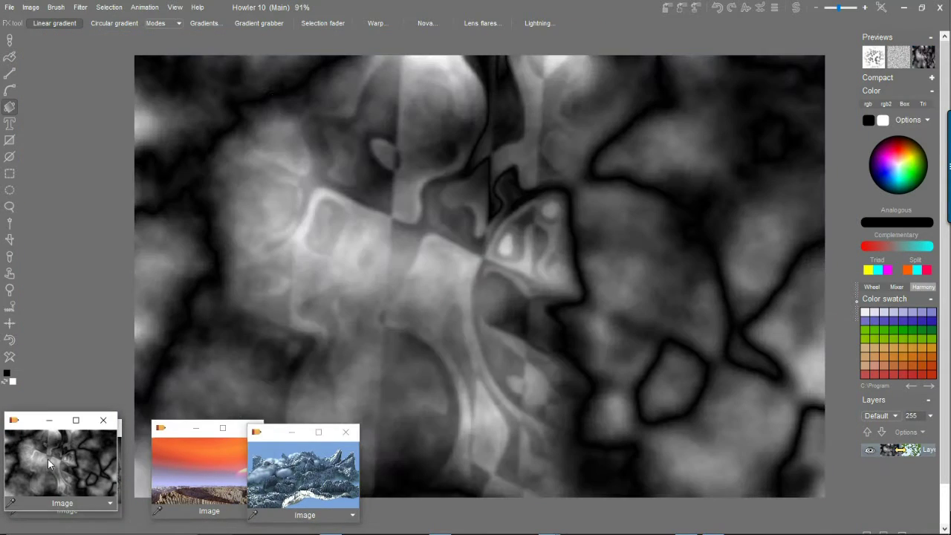
click(144, 7)
click(156, 11)
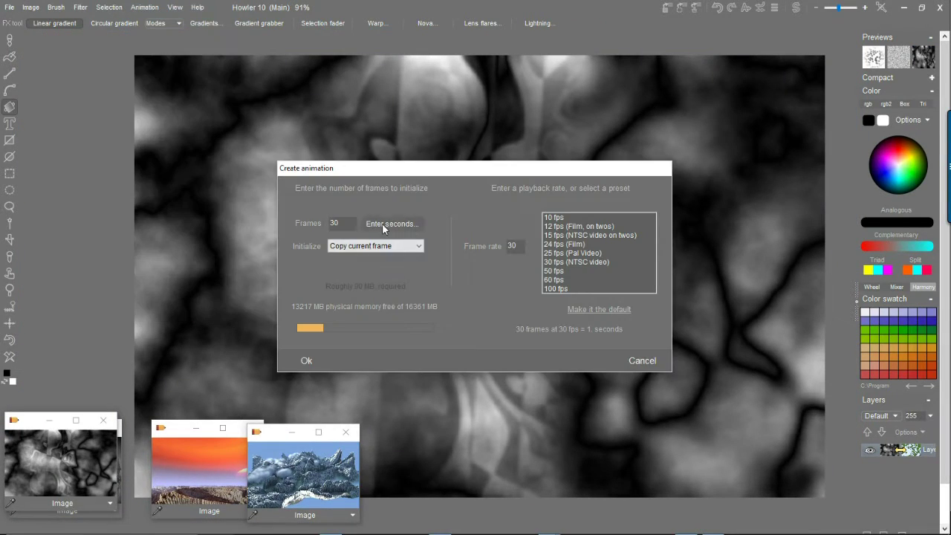
text(77)
click(306, 361)
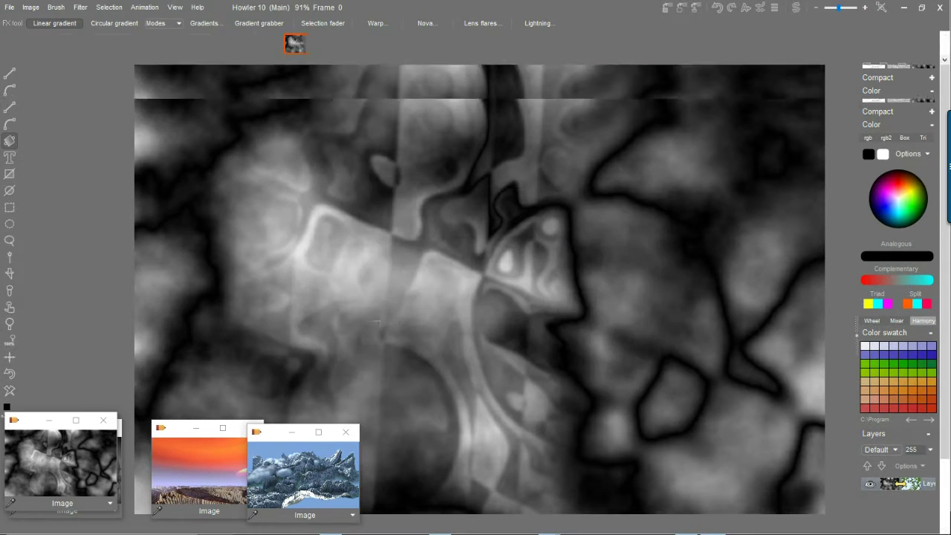
click(80, 7)
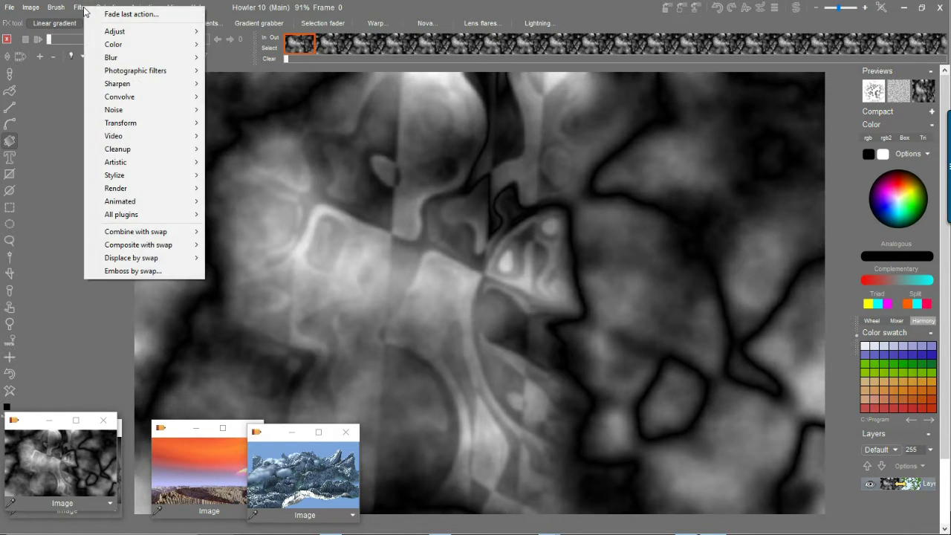
click(428, 7)
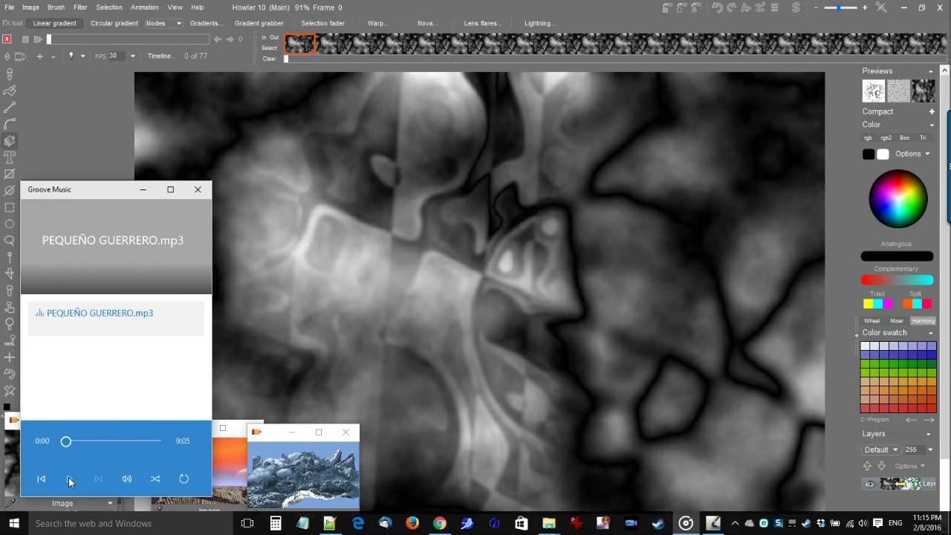
drag(84, 188, 84, 495)
click(80, 465)
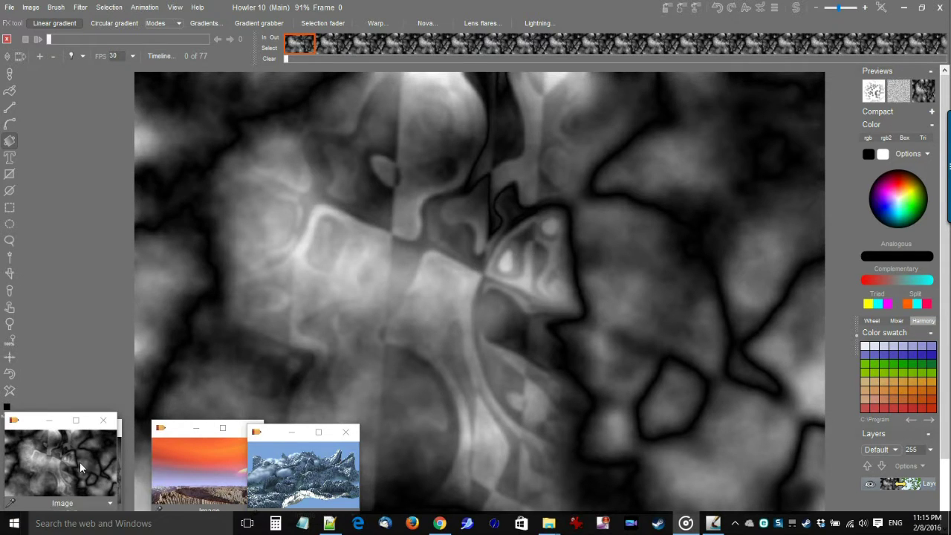
click(80, 9)
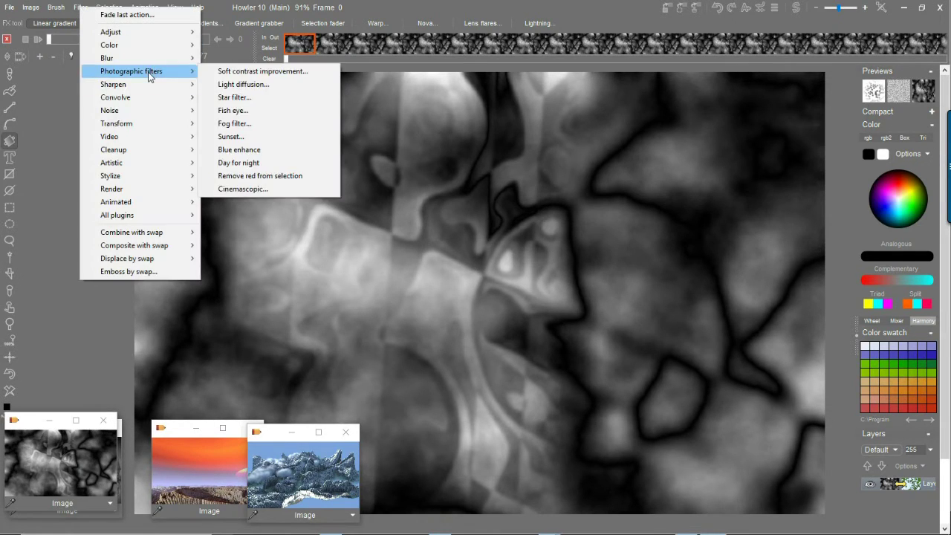
click(470, 4)
Open the timeline editor for the heightmap animation and choose the 3D designer filter
scroll(479, 246, down, 2)
drag(492, 225, 596, 184)
click(78, 9)
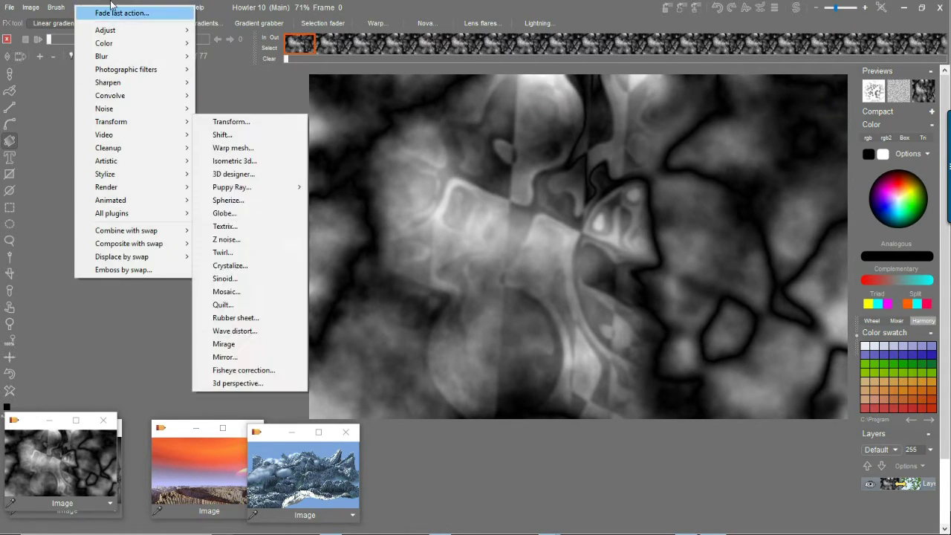
click(112, 3)
click(161, 56)
drag(215, 75, 95, 83)
click(72, 111)
scroll(73, 134, down, 8)
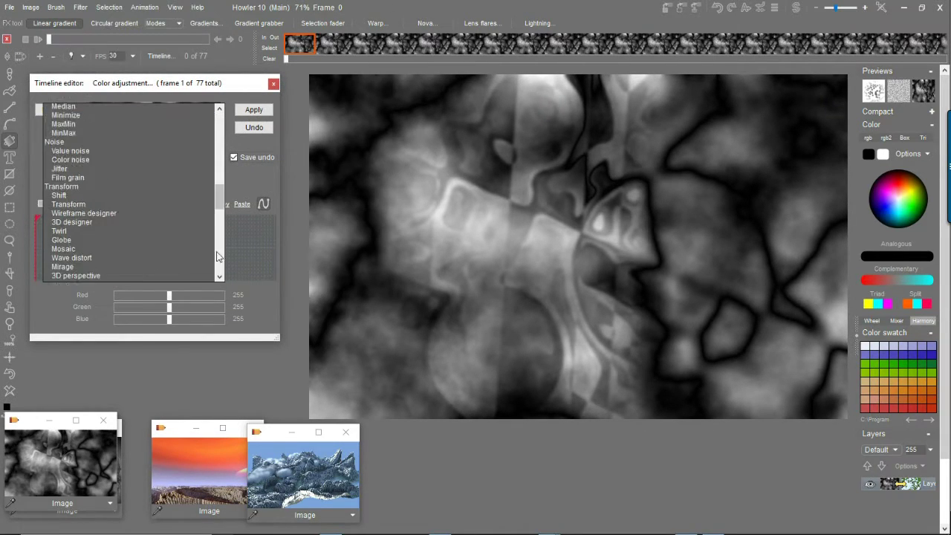
click(73, 152)
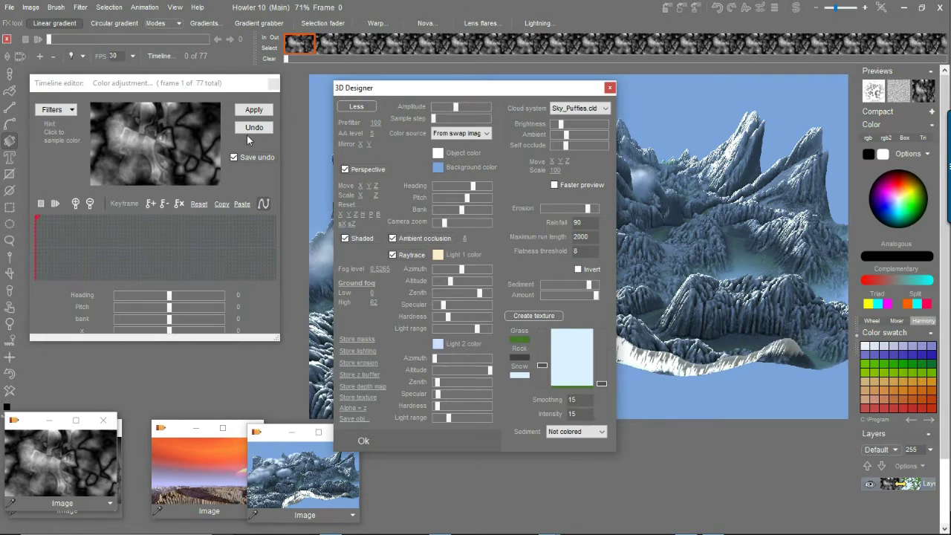
Turn off ambient occlusion, set the AA level to 4, and adjust the terrain position, light 1's altitude and the camera zoom
drag(454, 89, 138, 44)
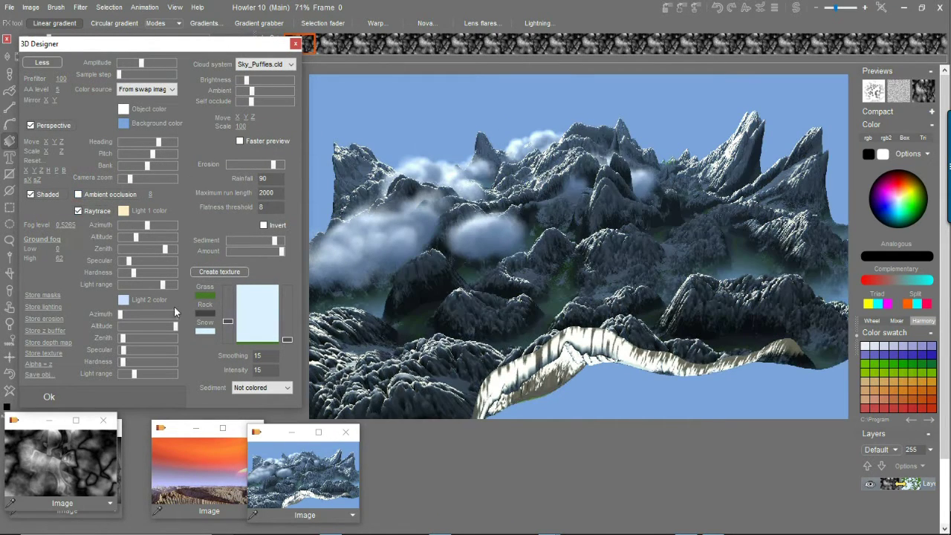
drag(63, 150, 46, 158)
drag(139, 236, 132, 236)
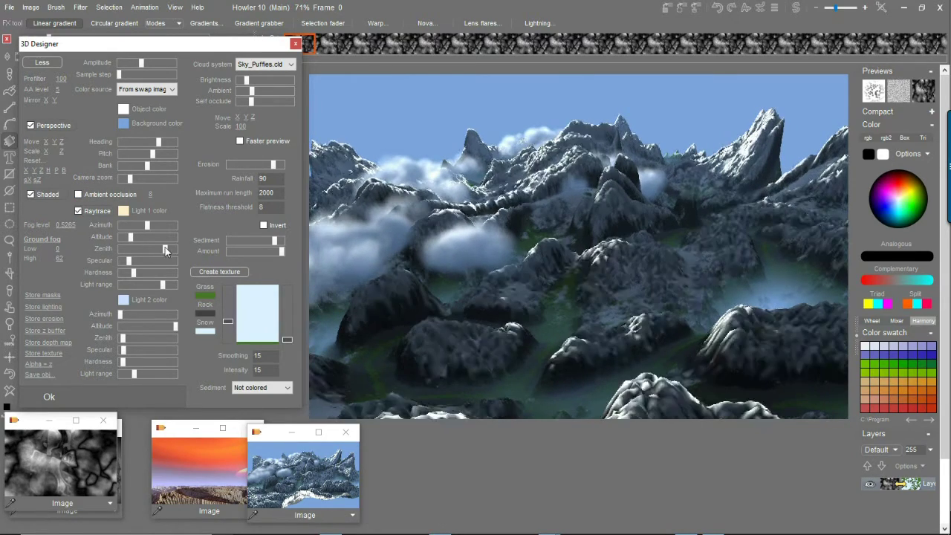
mouse_move(139, 181)
mouse_down()
mouse_move(123, 177)
mouse_move(137, 178)
mouse_up()
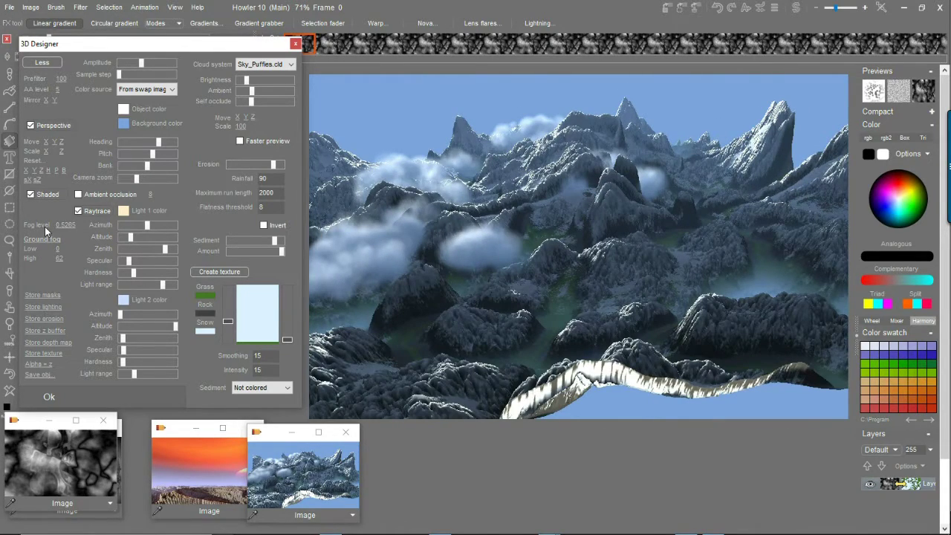
drag(61, 152, 51, 150)
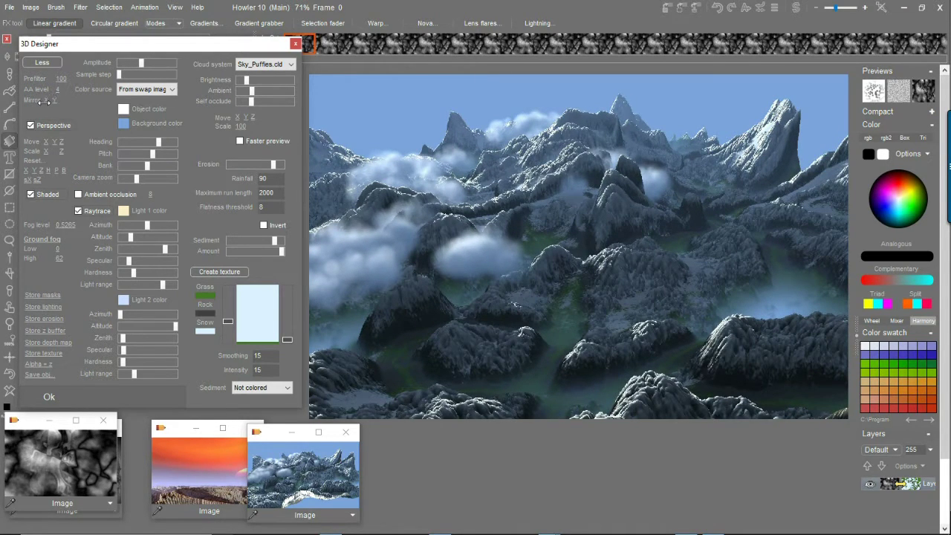
click(49, 395)
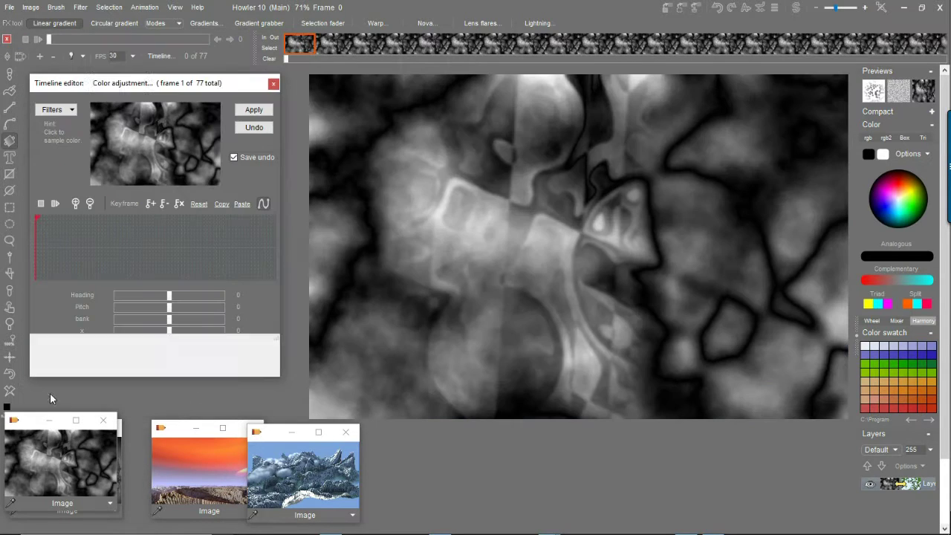
Keyframe the first frame with heading 20, pitch -8, y -123 and z -134
mouse_move(157, 154)
mouse_down()
mouse_move(132, 149)
mouse_move(148, 156)
mouse_move(148, 145)
mouse_up()
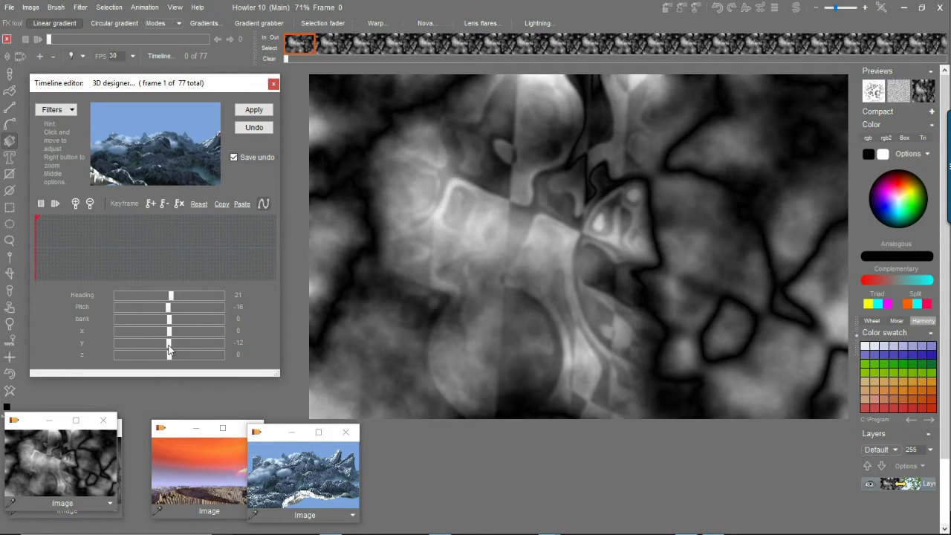
drag(169, 349, 168, 349)
drag(138, 172, 139, 174)
mouse_move(169, 355)
mouse_down()
mouse_move(162, 359)
mouse_move(163, 344)
mouse_up()
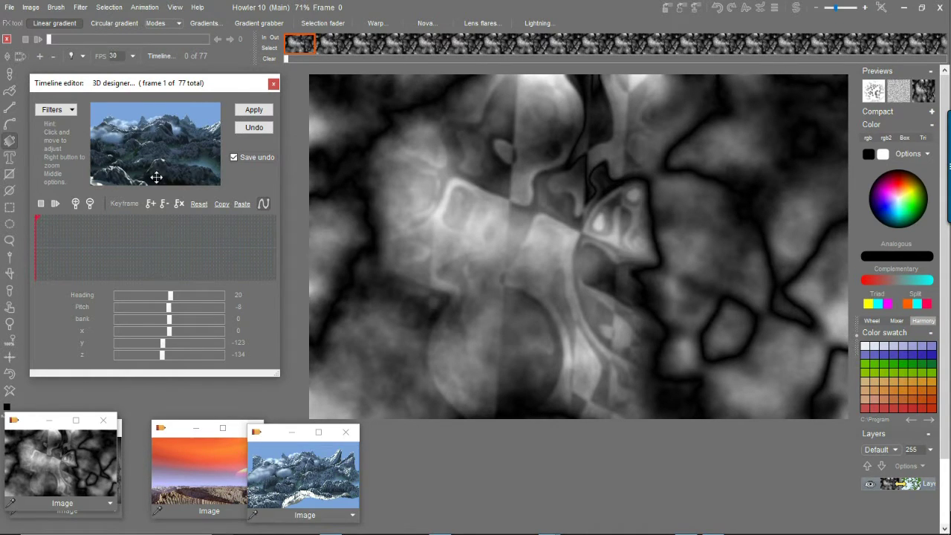
click(150, 203)
At frame 40, set z to -534, re-aim the camera and add a keyframe
click(159, 238)
drag(162, 355, 141, 355)
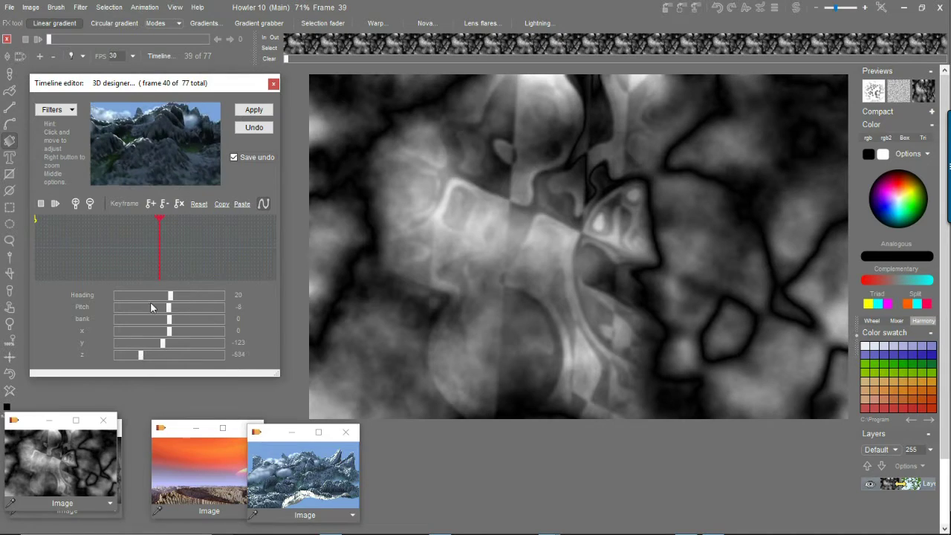
drag(150, 130, 145, 134)
click(150, 203)
Keyframe the end of the timeline with heading 13, pitch -3, x 100, y -34 and z -734, and apply the filter to the animation
click(271, 225)
click(174, 331)
drag(163, 343, 130, 355)
mouse_move(172, 135)
mouse_down()
mouse_move(171, 145)
mouse_move(181, 133)
mouse_up()
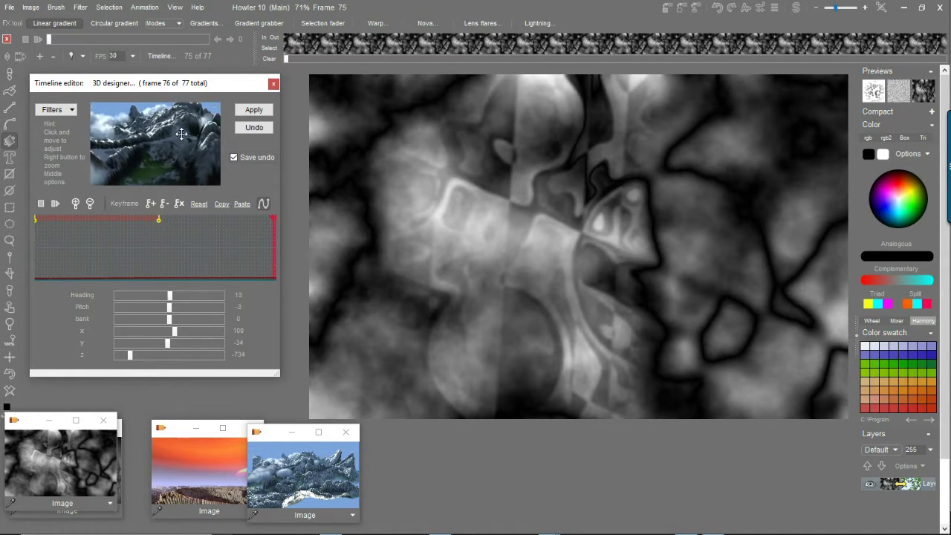
click(152, 203)
mouse_move(60, 246)
mouse_down()
mouse_move(98, 237)
mouse_move(238, 237)
mouse_up()
click(254, 110)
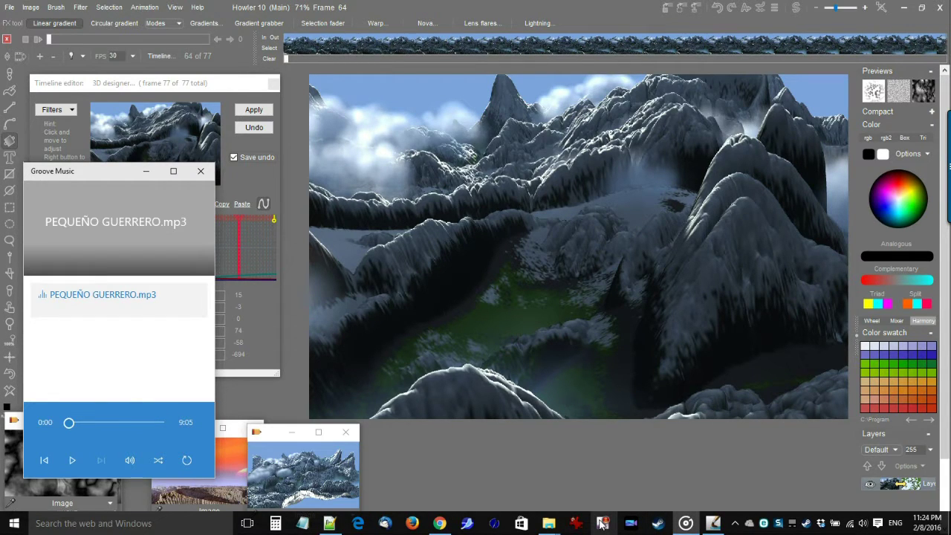
Switch to Groove Music, play PEQUEÑO GUERRERO.mp3 and minimize the player
click(72, 461)
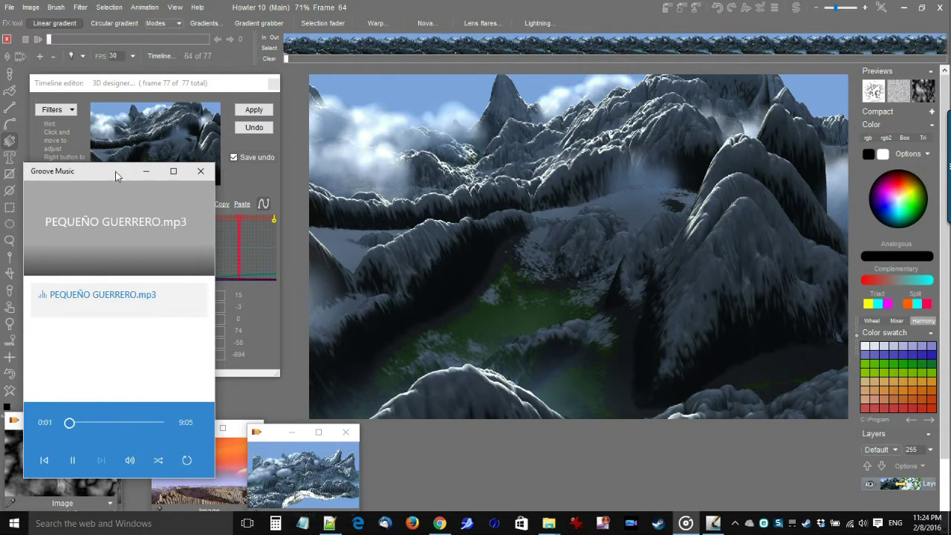
click(146, 171)
Return to the first frame and store a copy of the rendered animation
drag(49, 39, 7, 59)
click(158, 7)
mouse_move(218, 58)
click(303, 70)
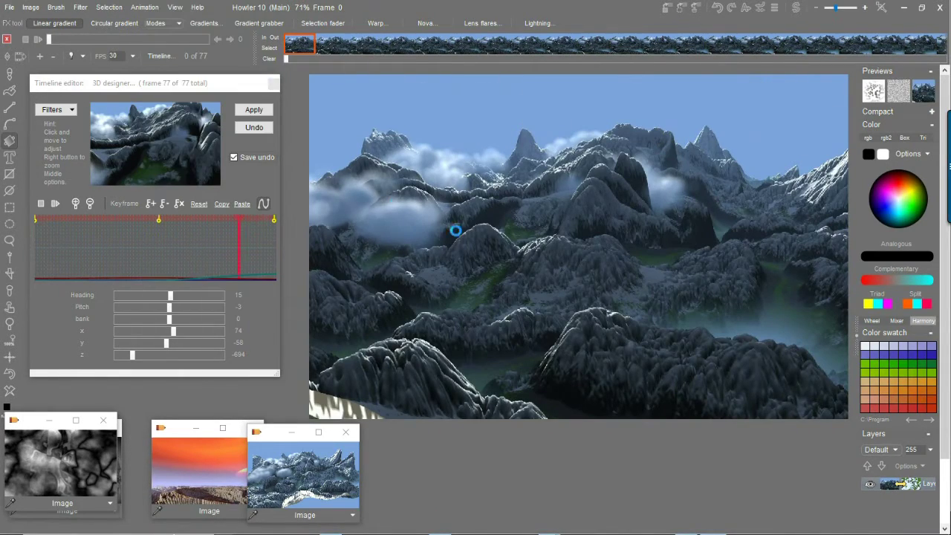
Swap to the green, grey and white terrain texture, store a copy of it and swap back to the landscape
click(776, 11)
click(30, 7)
click(100, 81)
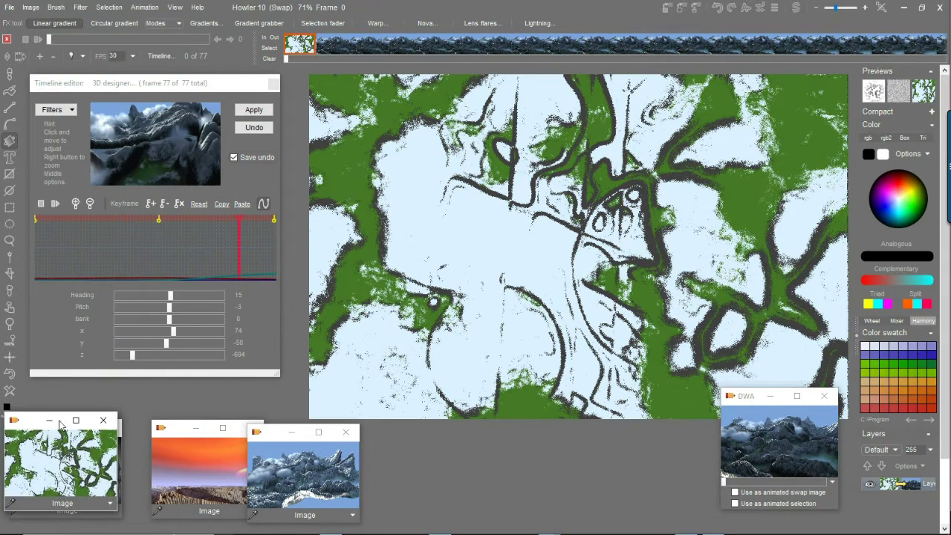
drag(23, 422, 201, 431)
click(795, 8)
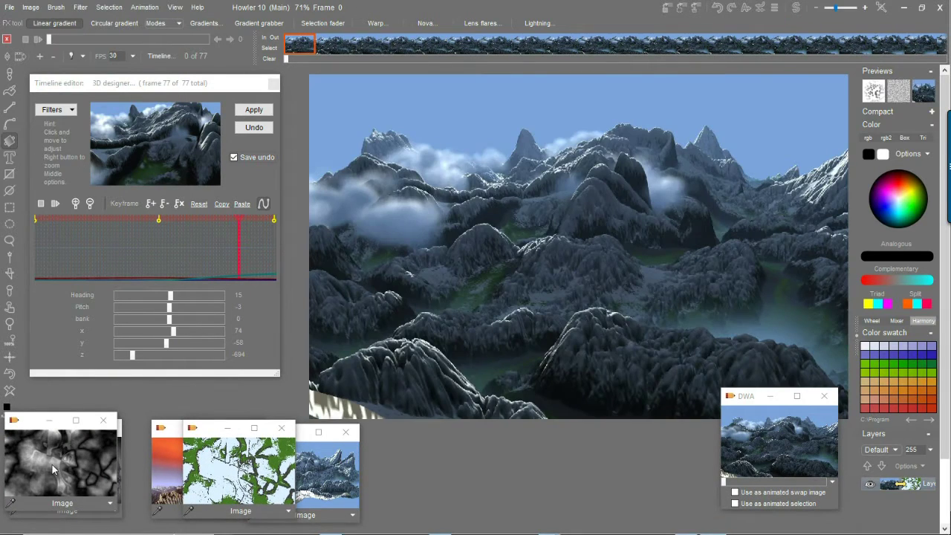
Recall the stored heightmap and texture images, close the timeline editor and restore the stored mountain animation
click(52, 464)
click(217, 465)
click(274, 84)
click(793, 440)
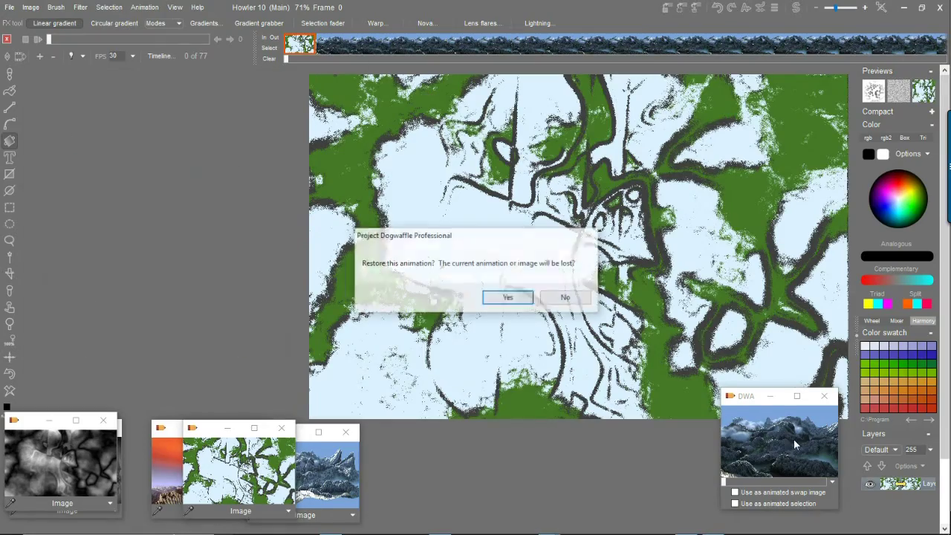
Play back the mountain animation and move to frame 62
click(40, 40)
click(40, 40)
drag(49, 40, 179, 75)
Try lens flares on frame 62, including the blue preset with a rainbow ring above the pointed peak, and undo them
click(10, 142)
click(74, 267)
drag(440, 197, 545, 195)
click(558, 184)
drag(384, 37, 750, 169)
mouse_move(296, 74)
mouse_down()
mouse_move(196, 24)
mouse_move(233, 261)
mouse_up()
click(9, 374)
click(758, 258)
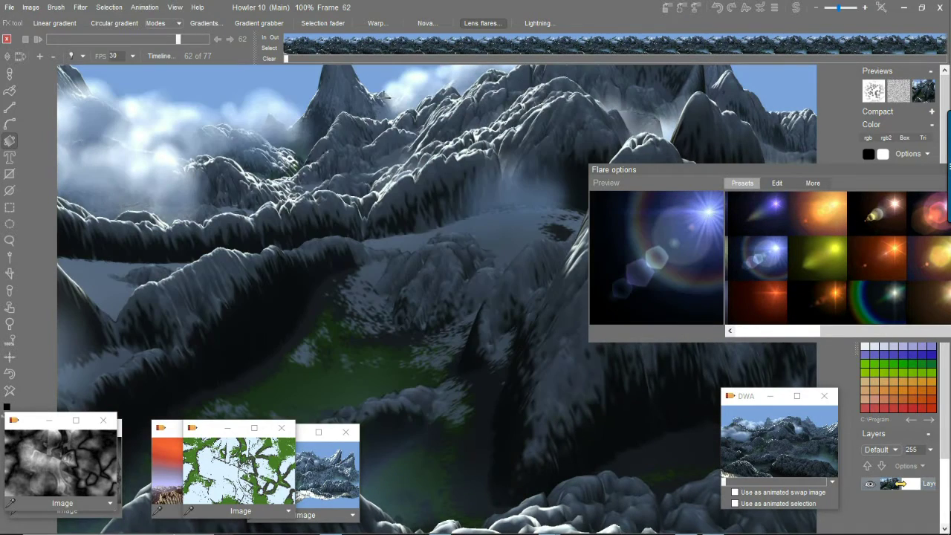
click(379, 70)
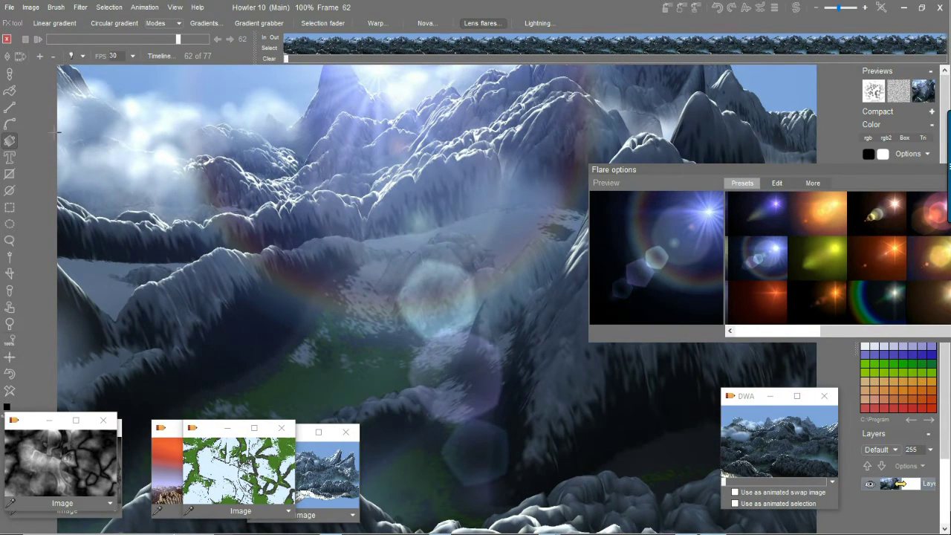
click(10, 375)
drag(939, 171, 827, 173)
click(849, 171)
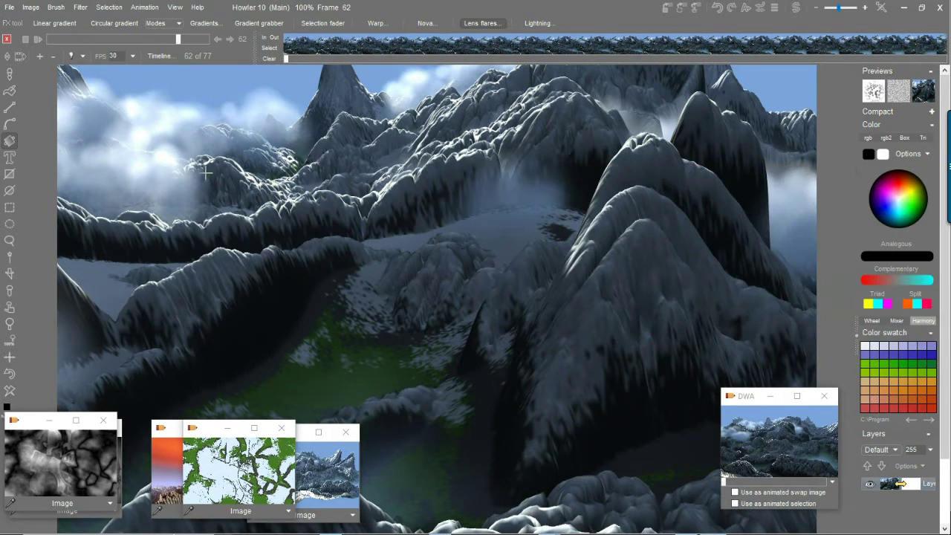
Paint leafy branches reaching in from the edges of frame 62 with the Branch 05 foliage brush
click(7, 74)
click(51, 23)
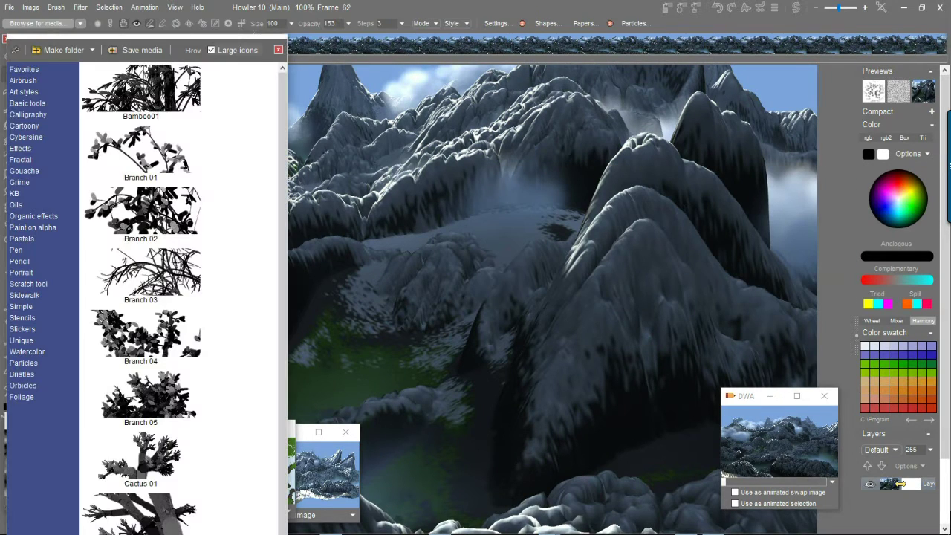
click(28, 399)
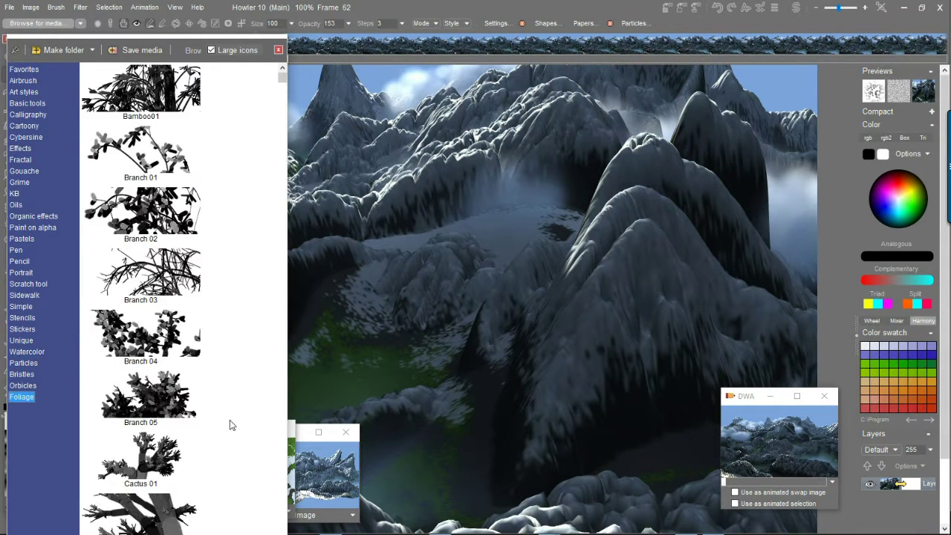
click(147, 396)
drag(61, 353, 194, 242)
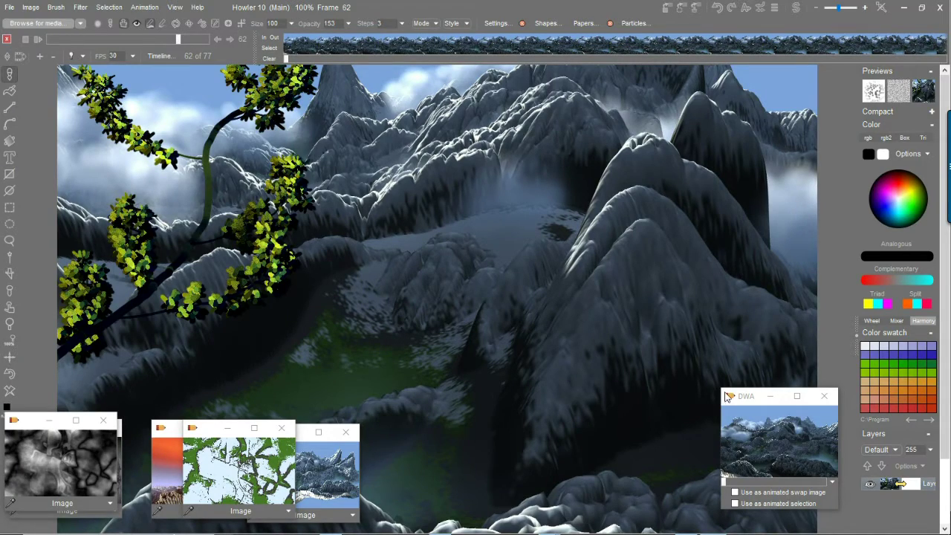
drag(814, 232, 705, 81)
mouse_move(815, 284)
mouse_down()
mouse_move(588, 155)
mouse_move(548, 104)
mouse_up()
mouse_move(666, 524)
mouse_down()
mouse_move(594, 480)
mouse_move(532, 516)
mouse_up()
Paint Cilantro 01 foliage over the lower part of frame 62 from the foliage brushes in the media browser
scroll(540, 334, down, 2)
scroll(541, 335, up, 1)
click(34, 24)
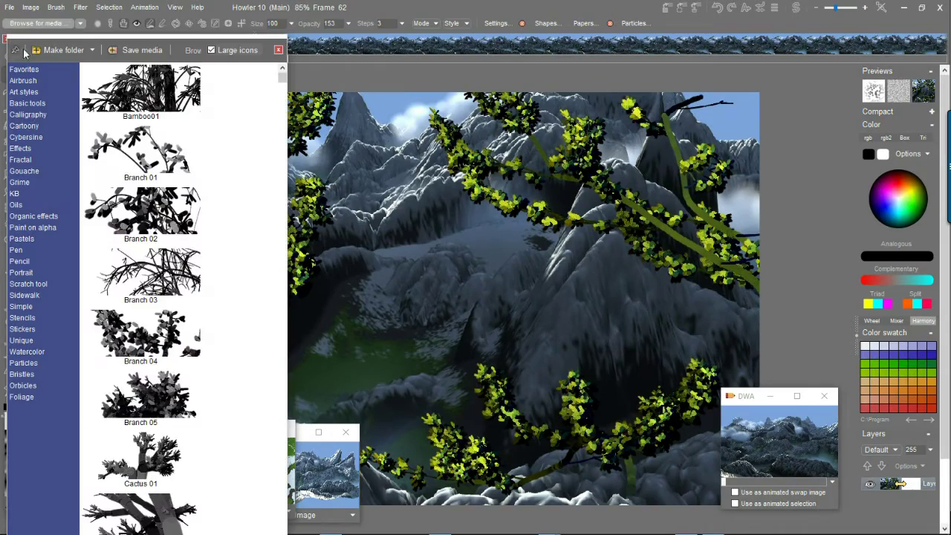
scroll(178, 372, down, 5)
click(151, 281)
drag(620, 491, 457, 371)
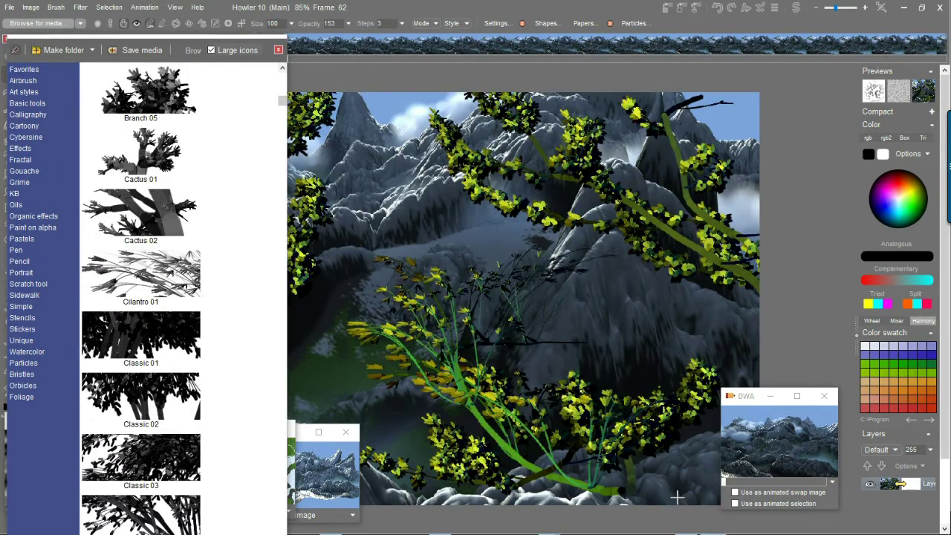
Move the media browser aside and paint Classic series foliage across frame 62
drag(73, 42, 729, 8)
scroll(821, 416, down, 5)
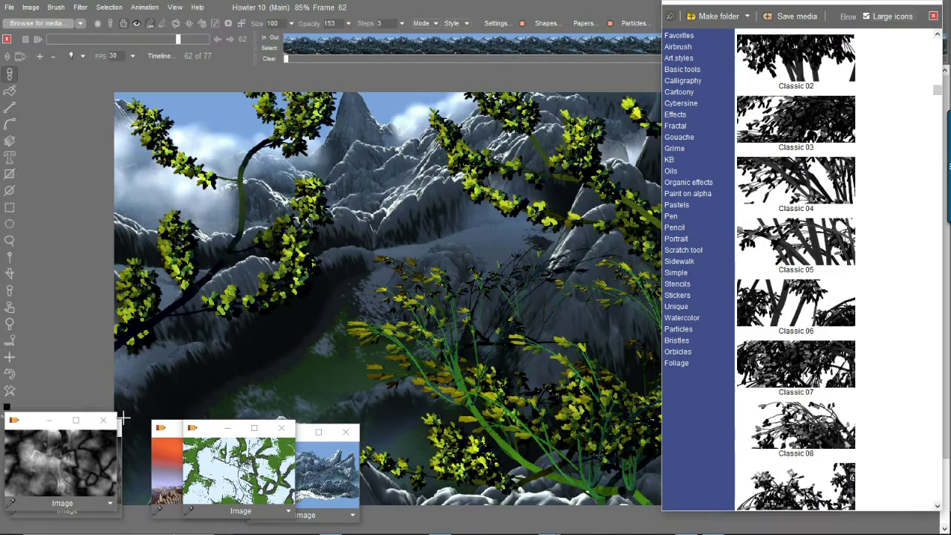
scroll(794, 267, down, 5)
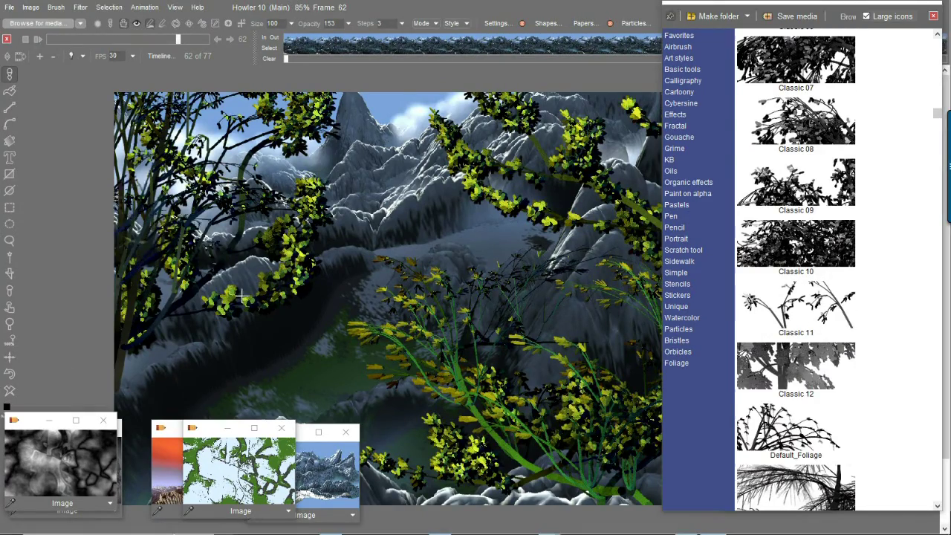
scroll(514, 329, up, 3)
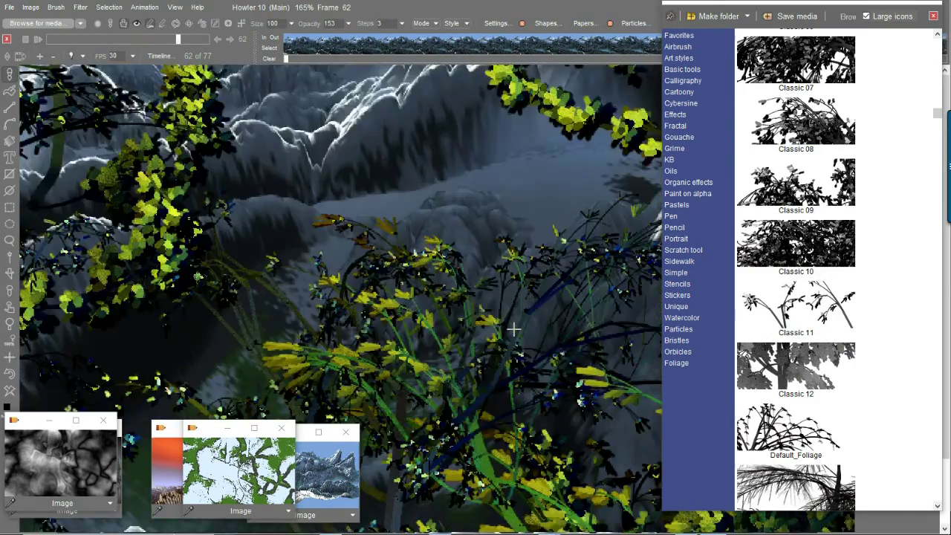
Undo the painted foliage on frame 62 and close the media browser
scroll(513, 329, down, 5)
click(14, 374)
scroll(394, 285, up, 2)
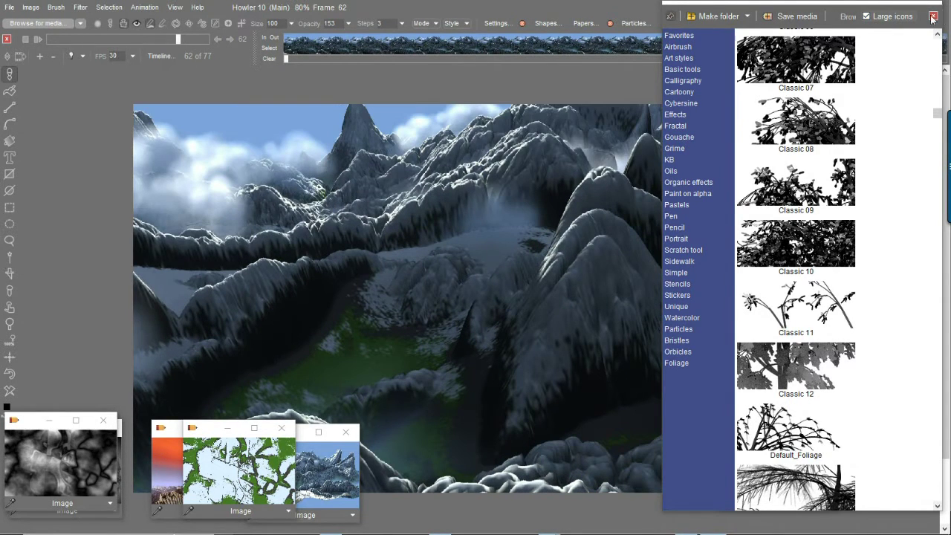
click(933, 17)
Run the Motion prediction module from frame 0, extrapolating frames with 3 tweens, search distance 160, fudge factor 0 and no dropped-frame scan
click(78, 7)
mouse_move(135, 200)
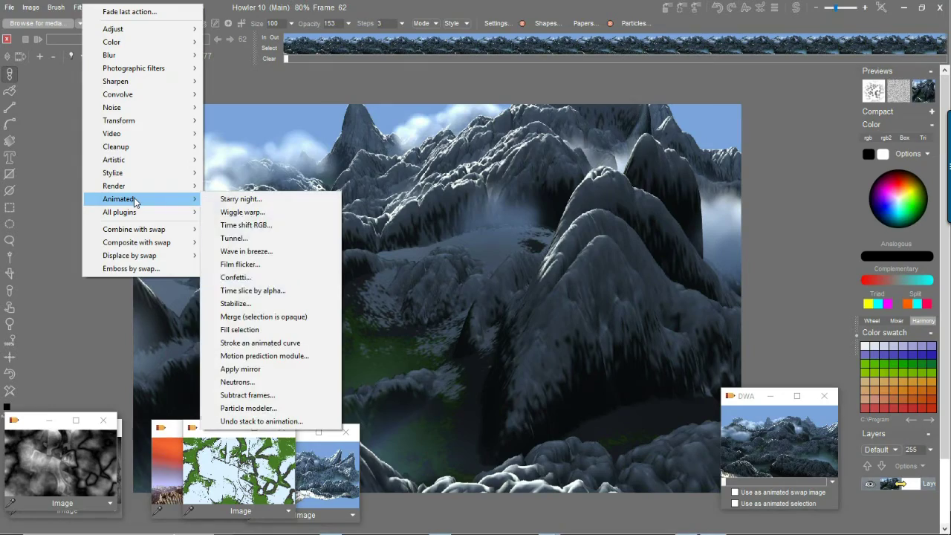
click(289, 356)
click(51, 40)
drag(52, 43, 46, 67)
drag(772, 191, 843, 192)
drag(762, 229, 695, 225)
text(0)
click(748, 308)
click(708, 344)
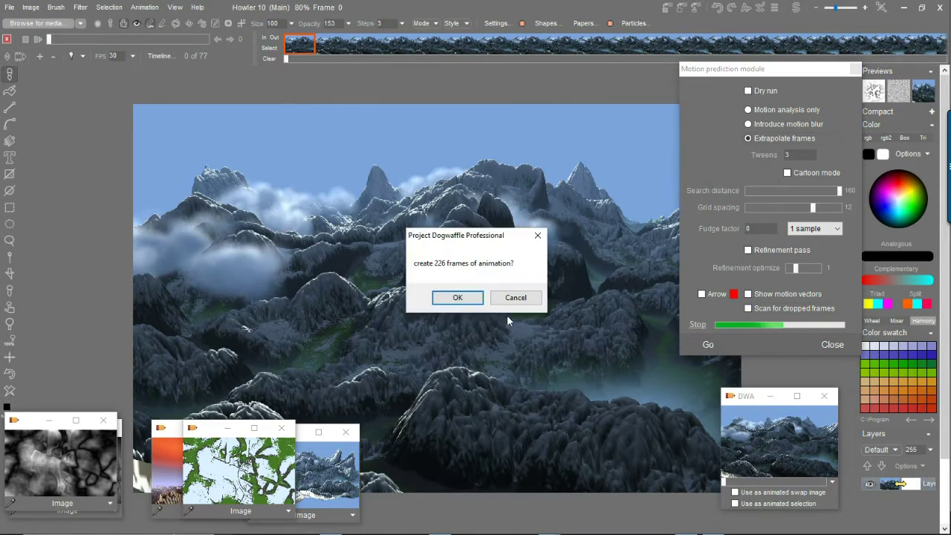
key(Return)
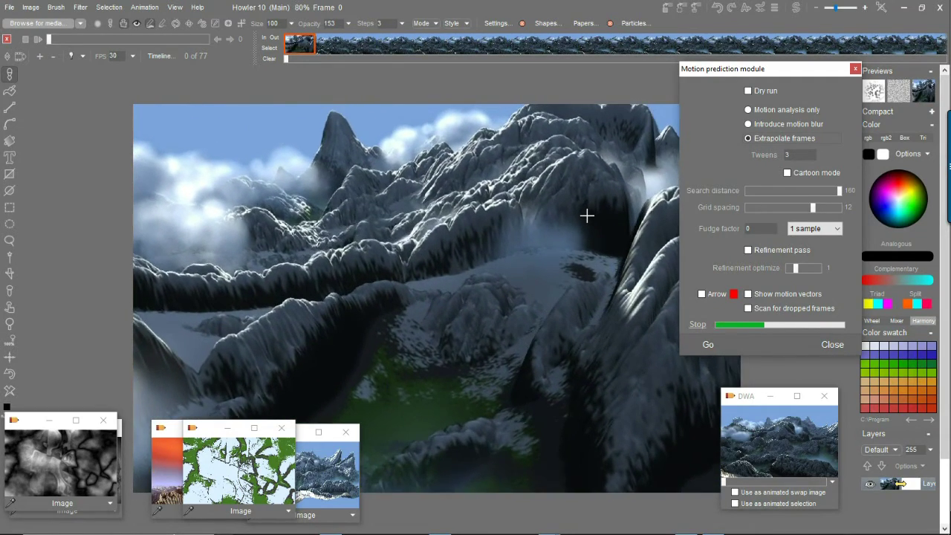
Play back the extended mountain animation at 100% zoom
click(53, 57)
click(38, 40)
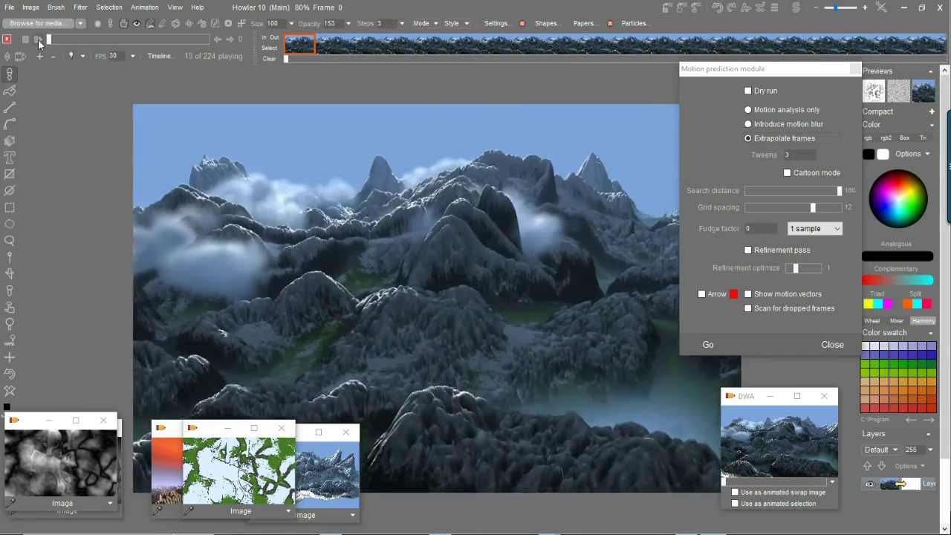
click(11, 348)
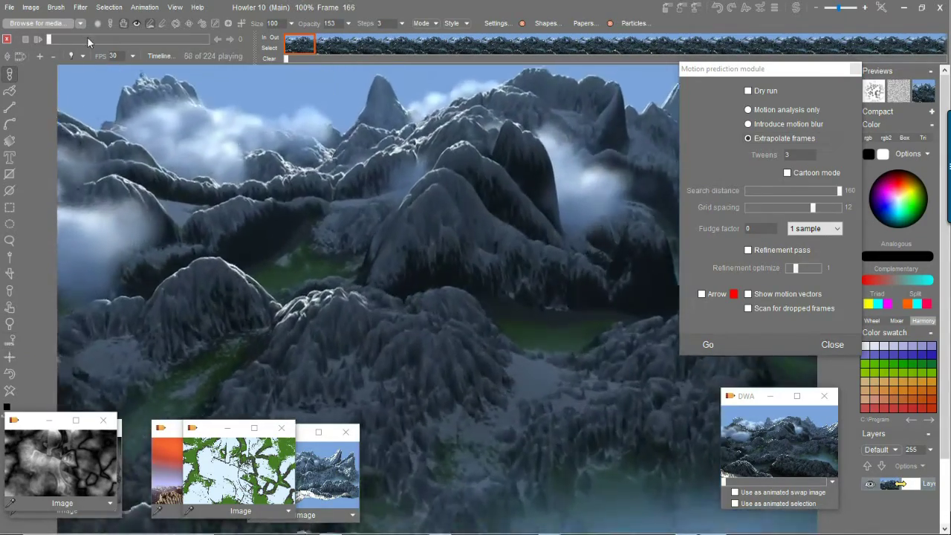
Delete the opening stretch of frames from the extended animation and play back the rest
drag(51, 40, 10, 40)
click(264, 37)
right_click(319, 40)
click(358, 184)
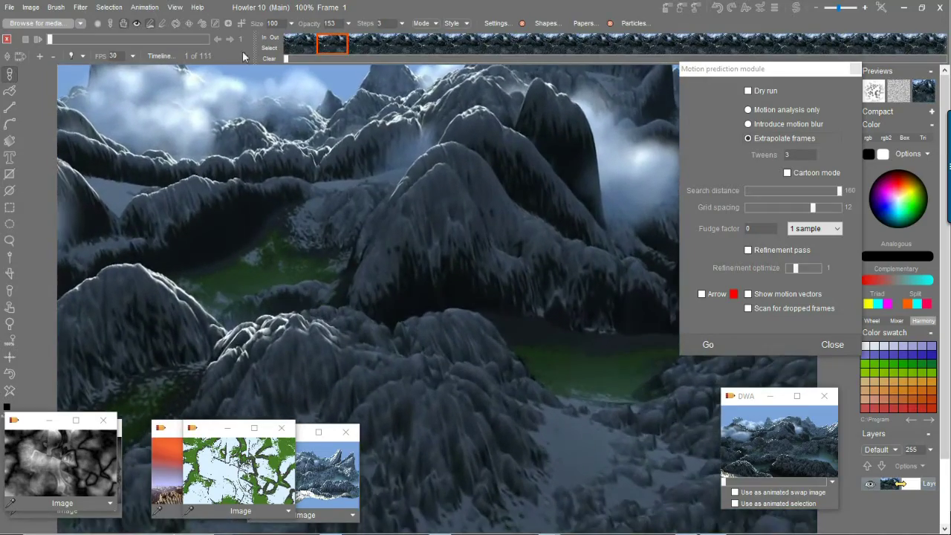
drag(51, 40, 89, 40)
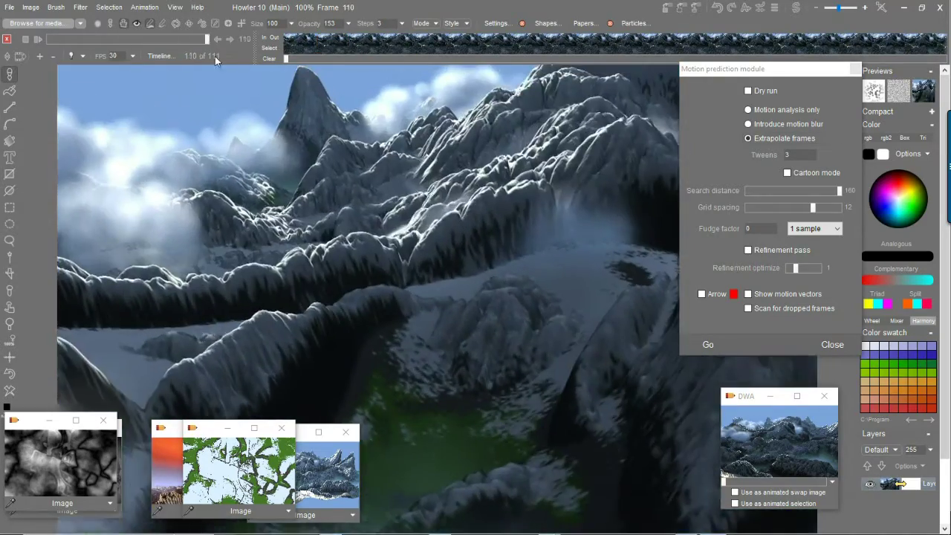
click(38, 38)
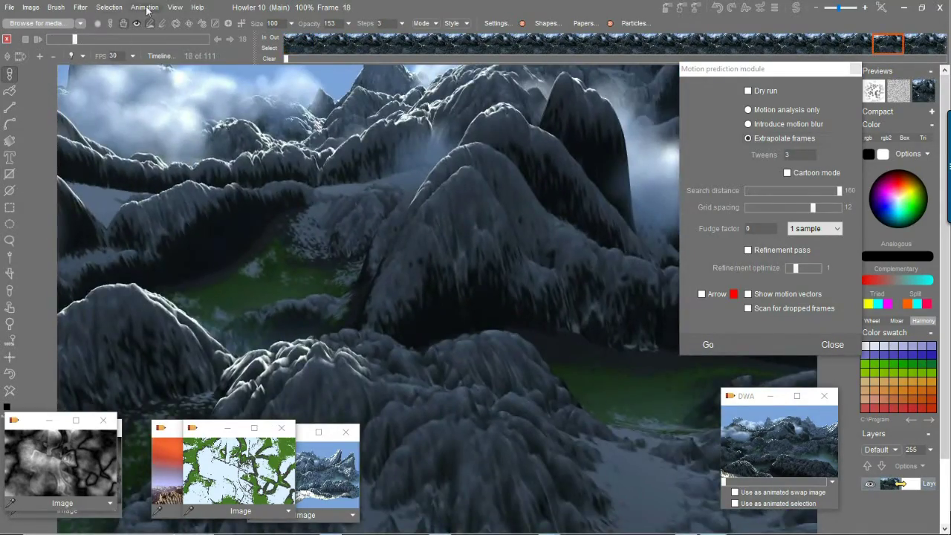
Store the trimmed animation in its own floating window beside the earlier stored one, and close the Motion prediction module
click(142, 8)
mouse_move(223, 54)
click(301, 66)
click(855, 72)
drag(153, 390, 694, 411)
Extrapolate frames of the trimmed animation with Motion prediction, using 3 tweens, search distance 114 and no dropped-frame scan
click(80, 7)
click(287, 361)
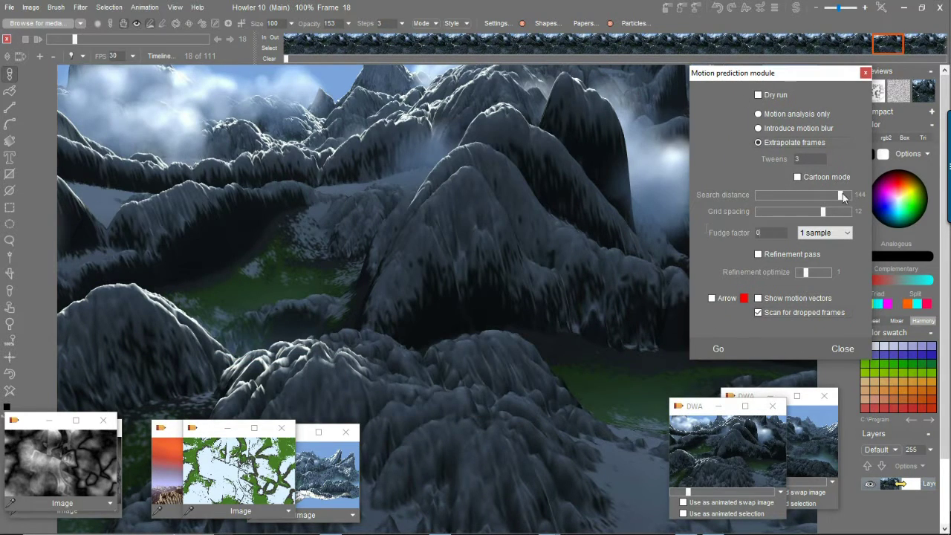
drag(75, 39, 129, 56)
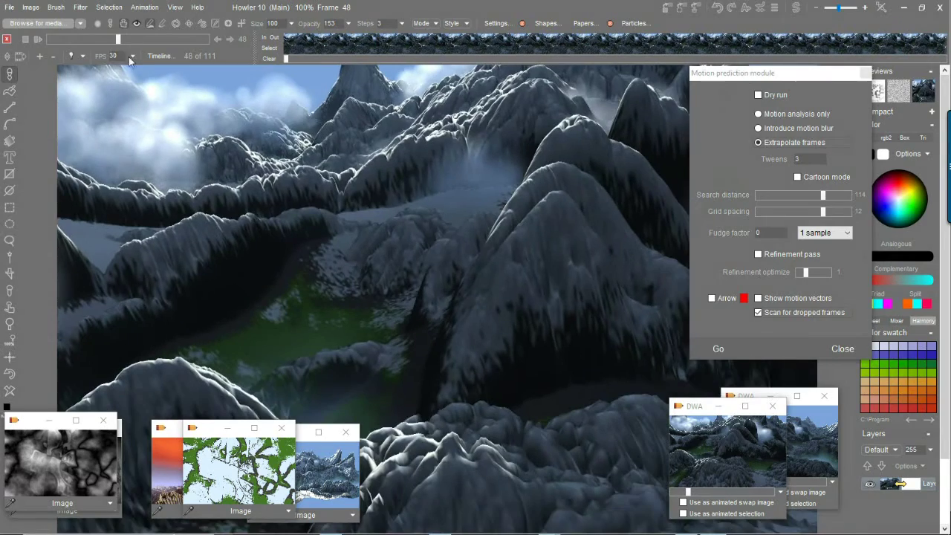
click(456, 299)
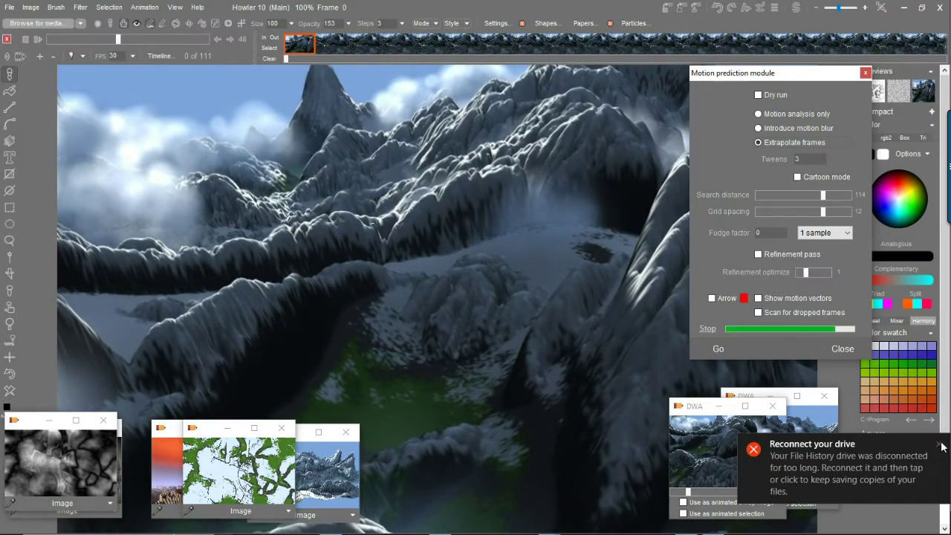
click(939, 444)
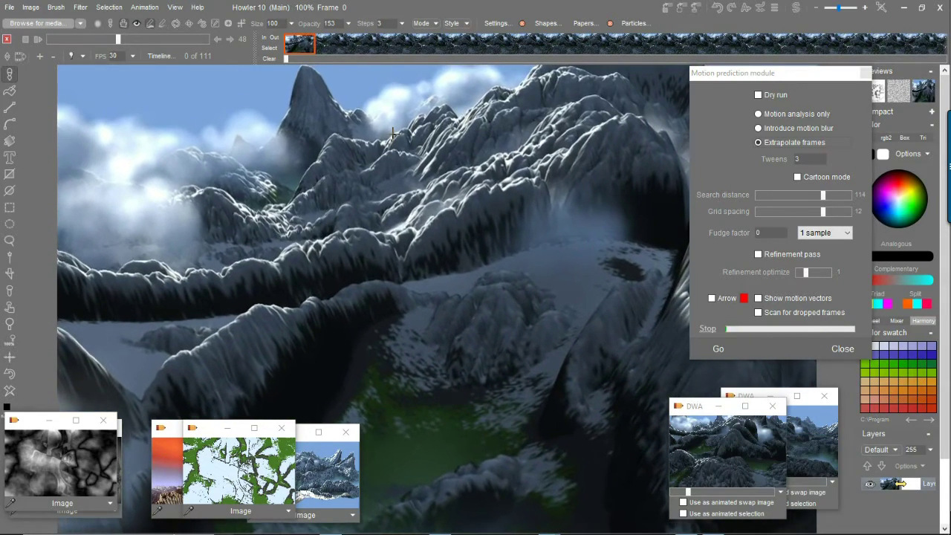
Play back the interpolated animation, stop at frame 181 and close the Motion prediction module
click(38, 38)
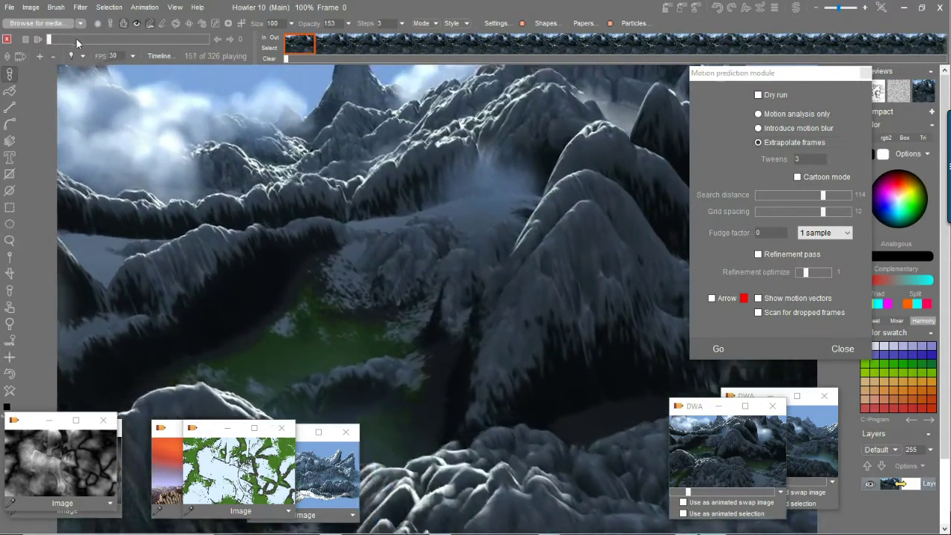
drag(76, 39, 138, 42)
click(865, 73)
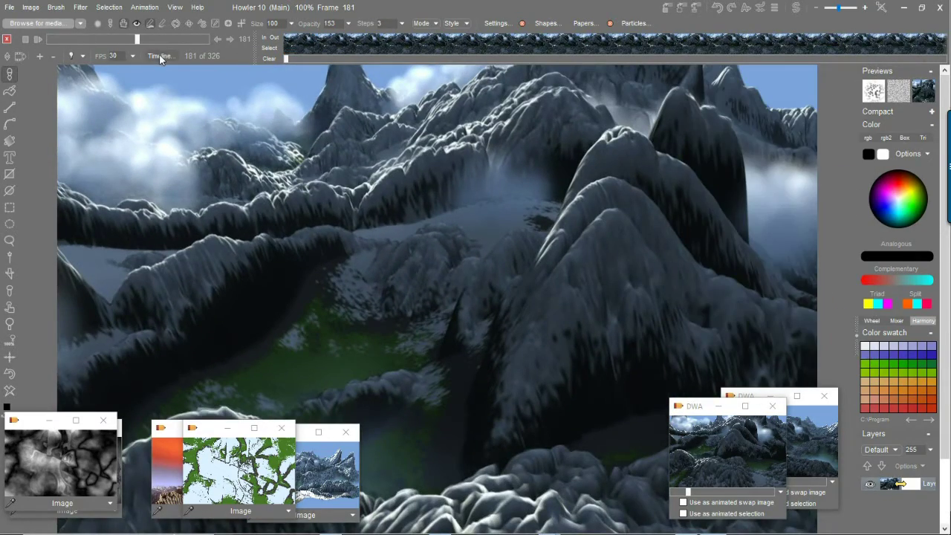
Choose the animated Lens flare filter in the timeline editor and open its flare settings
click(159, 55)
click(70, 152)
scroll(87, 295, down, 5)
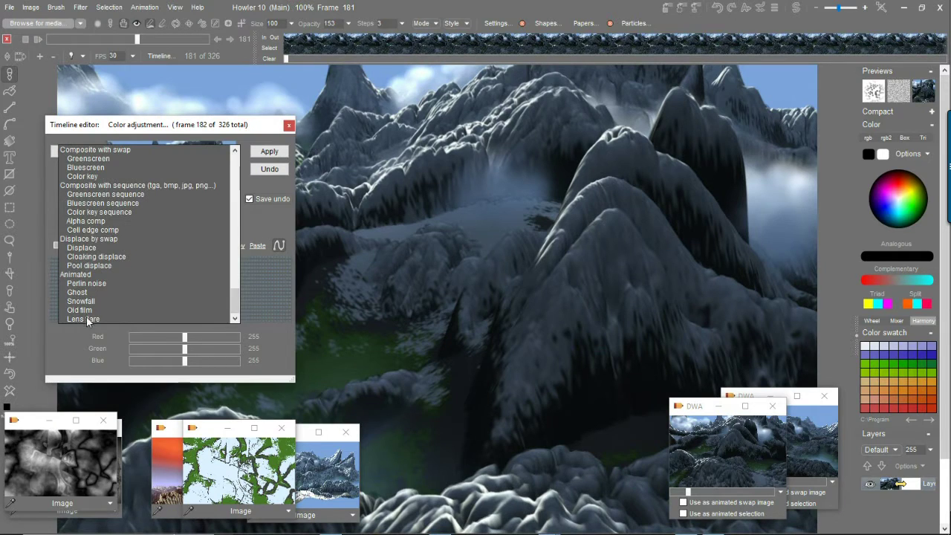
click(87, 318)
click(163, 379)
Try several lens flare presets, including the orange one, with the level at 169 and preview them along the timeline
click(696, 465)
click(555, 465)
drag(603, 497, 516, 501)
click(554, 468)
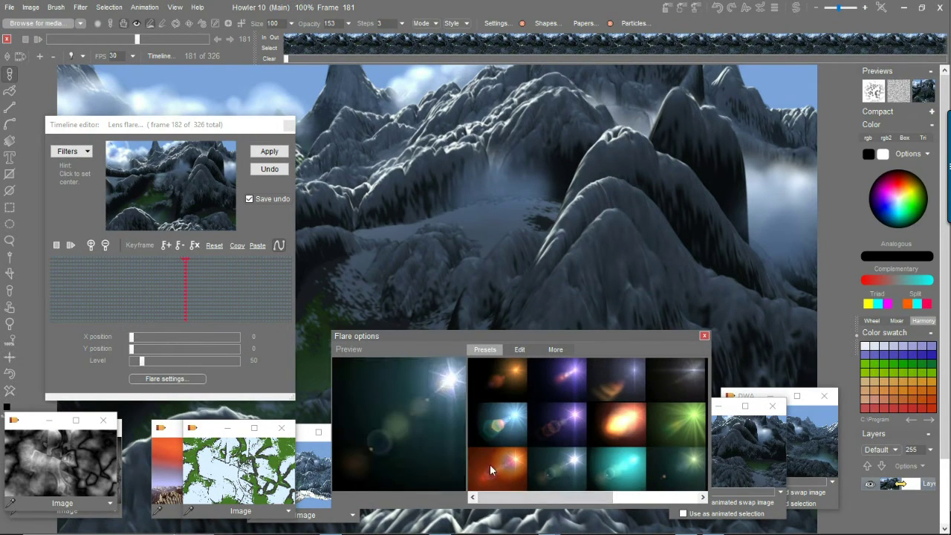
click(489, 464)
drag(142, 361, 168, 361)
drag(88, 284, 290, 296)
Try the teal starburst flare preset in the upper-left sky of the image and preview it through the frames
click(554, 466)
drag(132, 276, 288, 305)
drag(166, 146, 140, 141)
drag(226, 296, 269, 290)
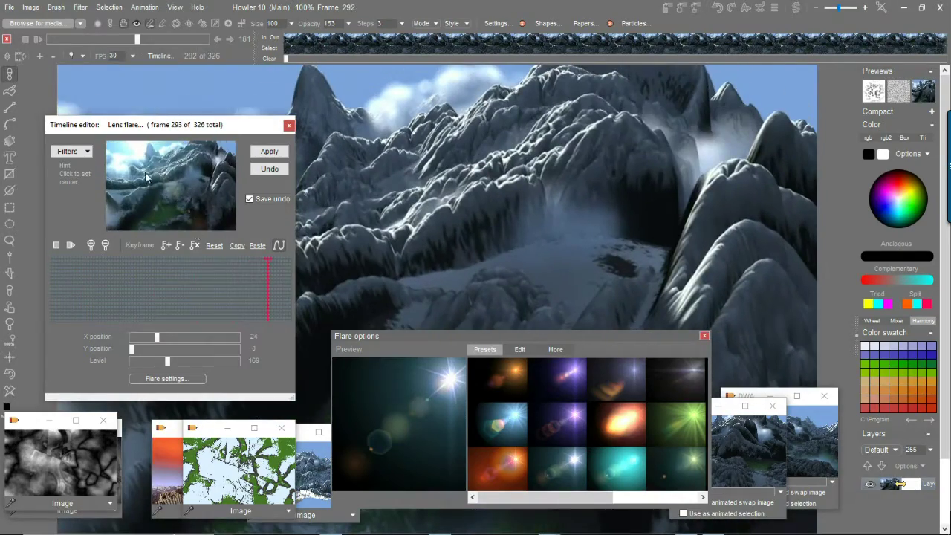
drag(139, 287, 308, 280)
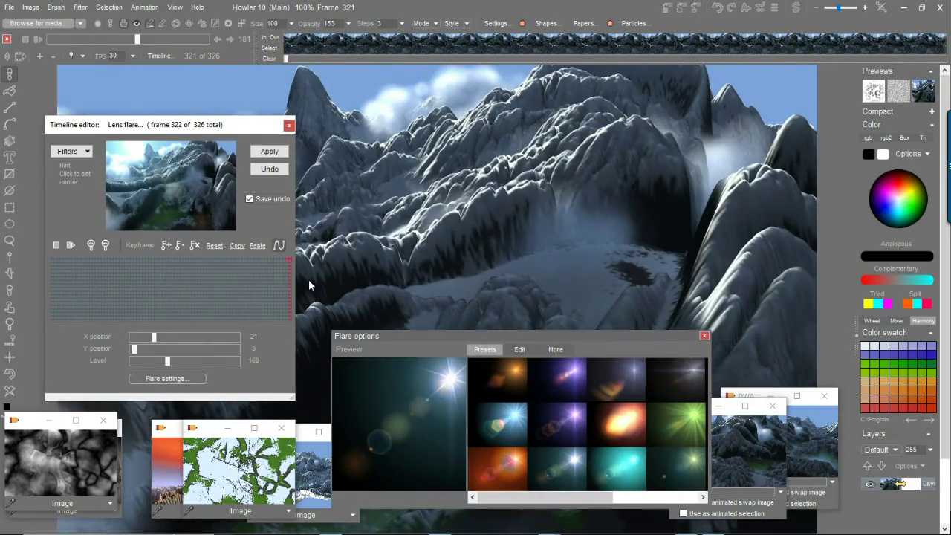
drag(93, 275, 233, 298)
Choose the warm golden flare preset, place it at X 25, Y 0 and set its level to 75
drag(598, 497, 697, 496)
click(678, 469)
drag(94, 264, 275, 286)
click(159, 145)
drag(103, 294, 67, 275)
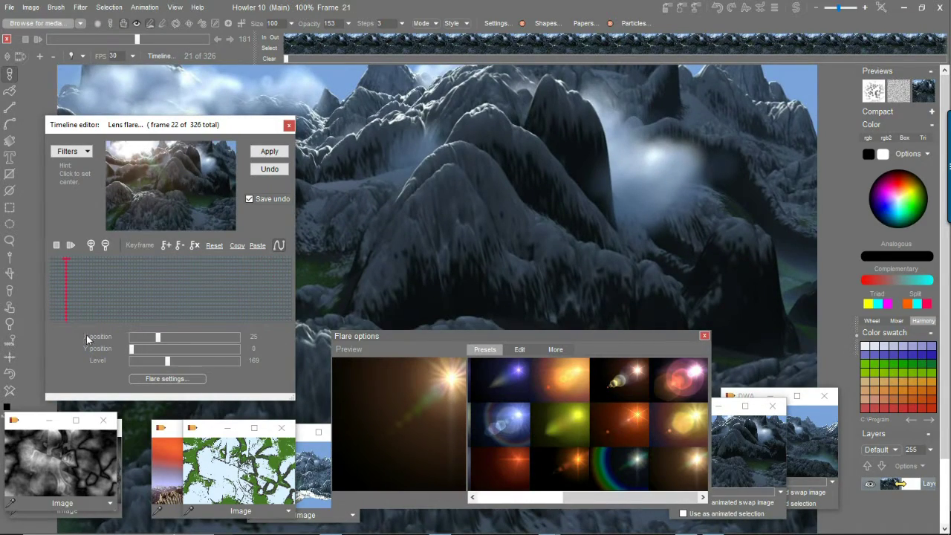
drag(174, 363, 143, 372)
Keyframe the flare from X 25, Y 0 at the first frame to X 13, Y 3 near the end and apply it
drag(79, 270, 19, 301)
drag(144, 265, 338, 318)
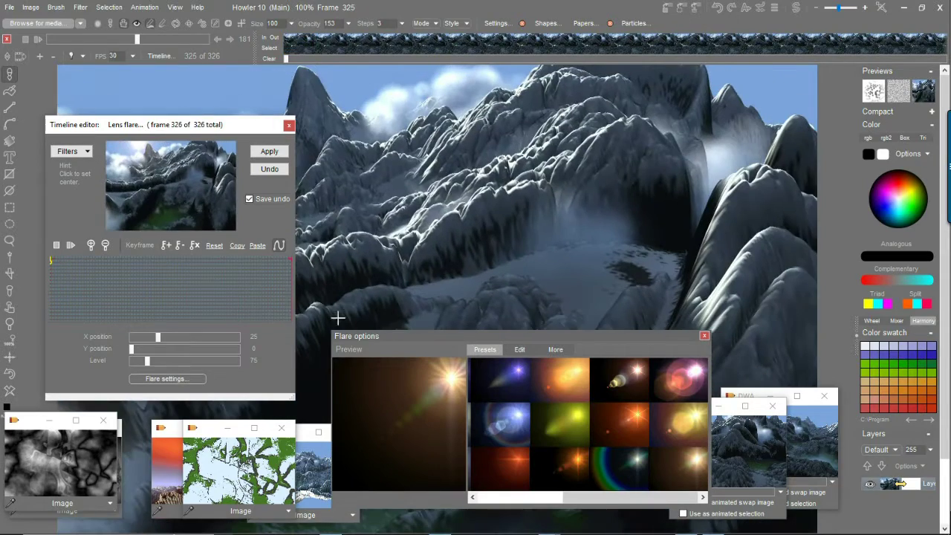
drag(89, 282, 292, 295)
click(180, 247)
drag(75, 286, 283, 277)
click(264, 153)
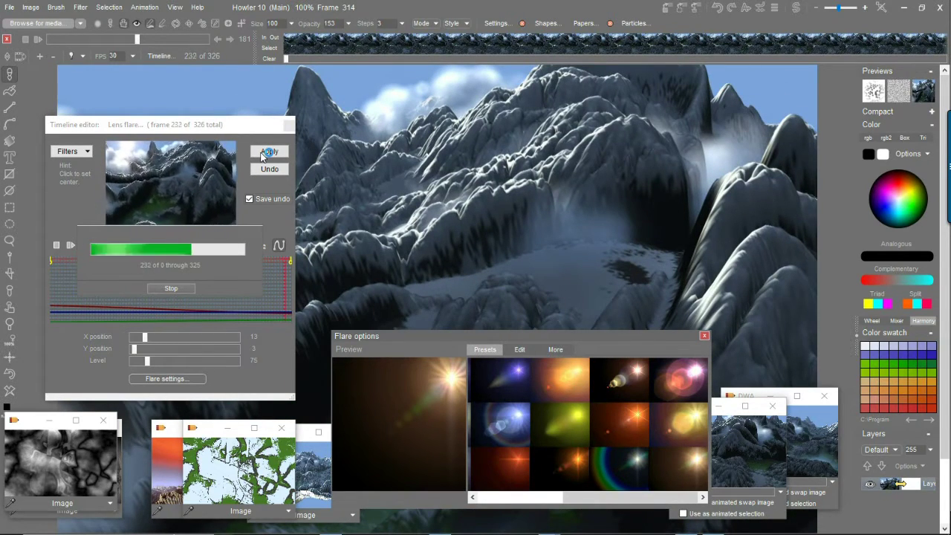
Move the timeline editor clear of the flare and try further presets, including orange ones, across the frames
drag(193, 125, 400, 137)
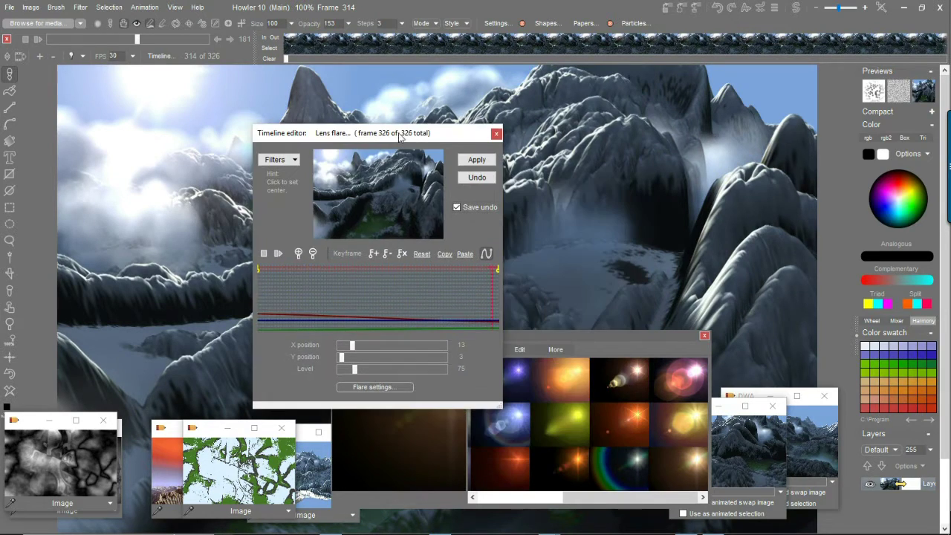
click(623, 466)
drag(314, 290, 455, 292)
click(503, 425)
click(632, 495)
click(563, 466)
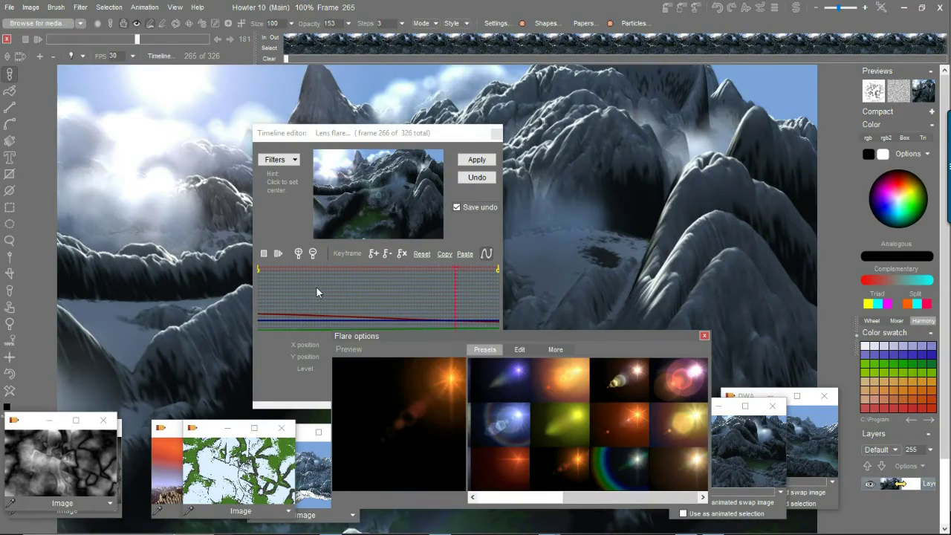
drag(327, 284, 455, 289)
Compare more flare presets along the timeline, settle on the teal starburst and apply it to the animation
drag(621, 496, 548, 508)
click(660, 397)
drag(352, 285, 433, 303)
click(557, 377)
drag(355, 294, 404, 303)
click(514, 378)
drag(319, 293, 378, 299)
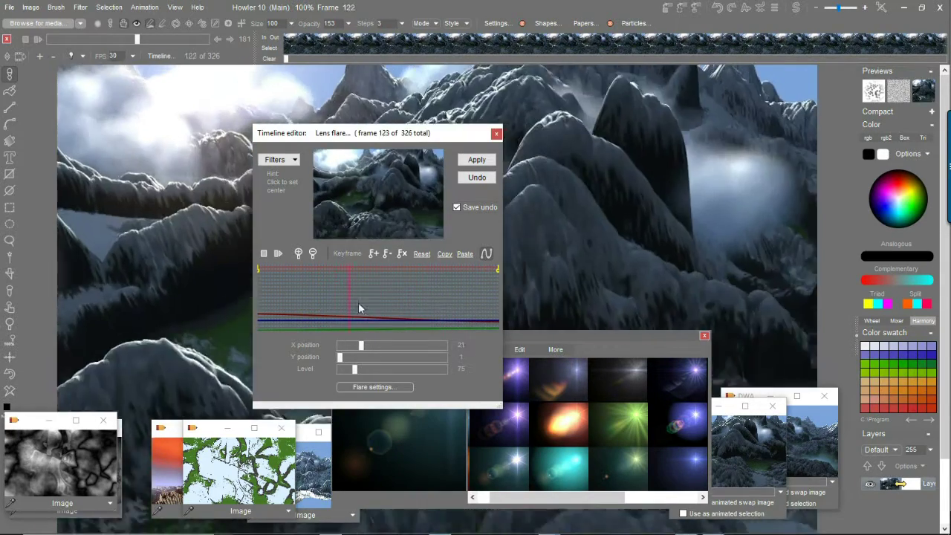
click(476, 159)
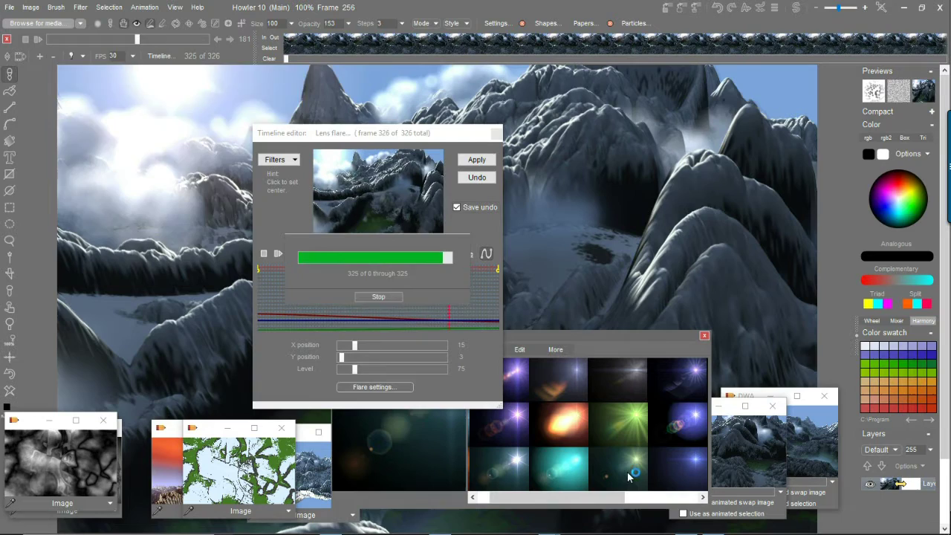
Preview the green burst flare preset and close the timeline editor and flare options at frame 43
click(631, 423)
drag(471, 299, 465, 293)
click(497, 133)
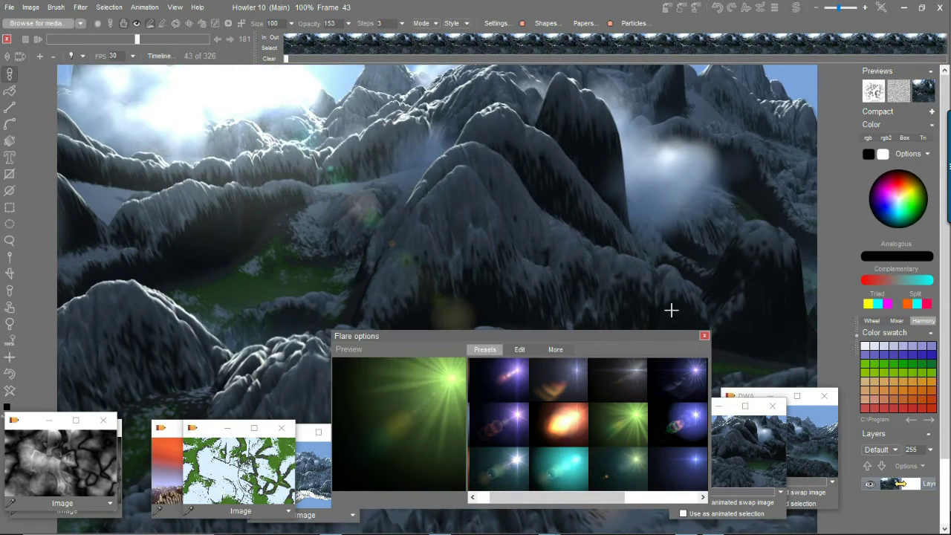
click(704, 335)
Minimise all floating image and stored animation windows so that frame 43 is unobstructed
click(229, 430)
click(199, 429)
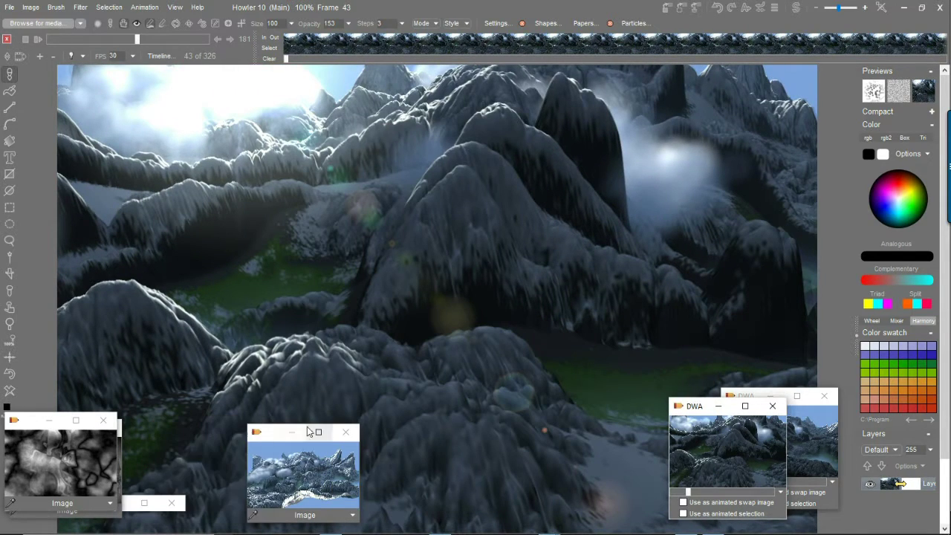
click(292, 431)
click(718, 407)
click(770, 396)
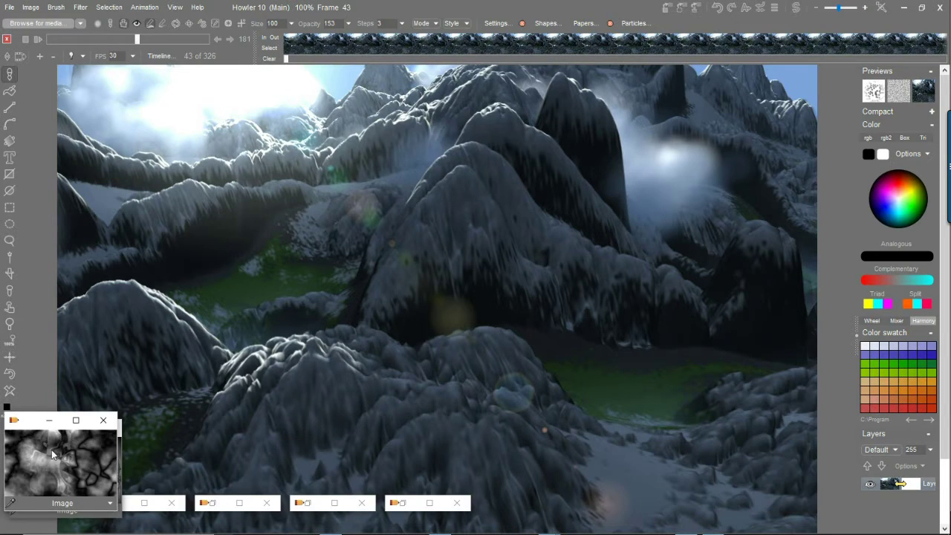
click(50, 421)
click(54, 427)
scroll(414, 184, down, 3)
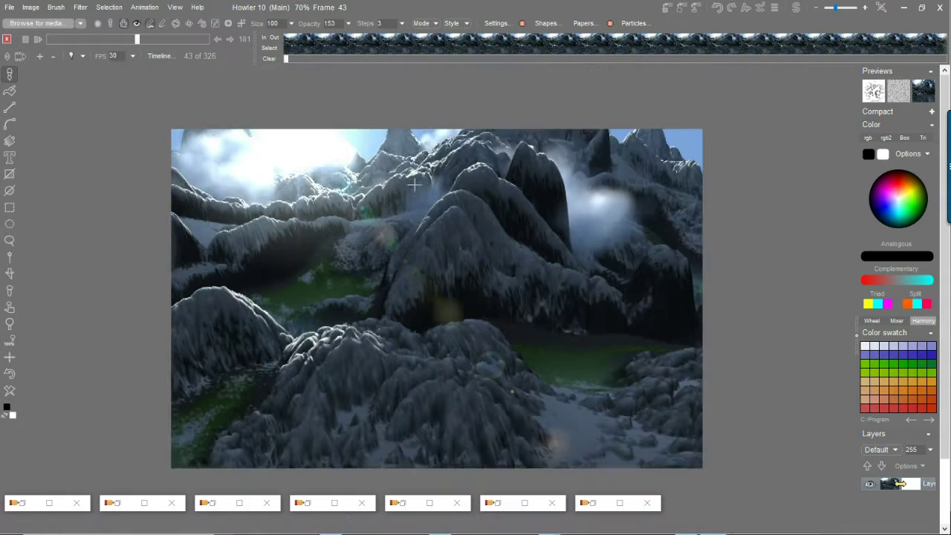
Play back the animation and crop all frames to about 1238 × 567 pixels, trimming mainly the lower edge
click(39, 40)
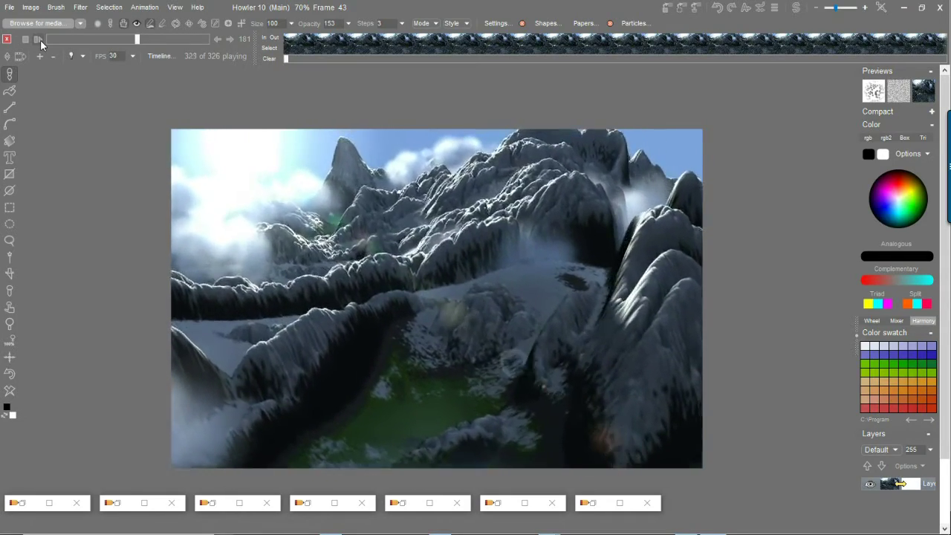
click(25, 39)
click(31, 8)
click(74, 258)
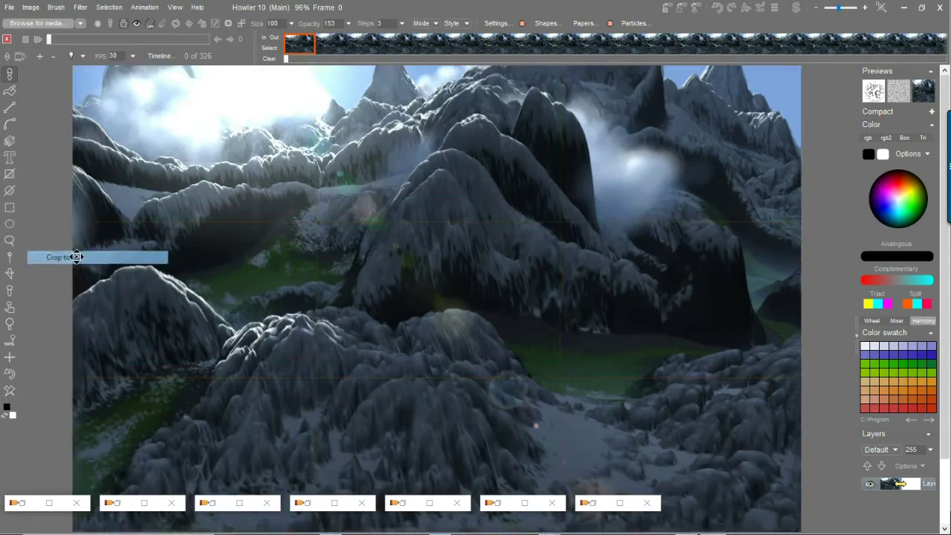
drag(438, 529, 440, 461)
drag(448, 304, 448, 240)
drag(799, 234, 786, 234)
click(606, 206)
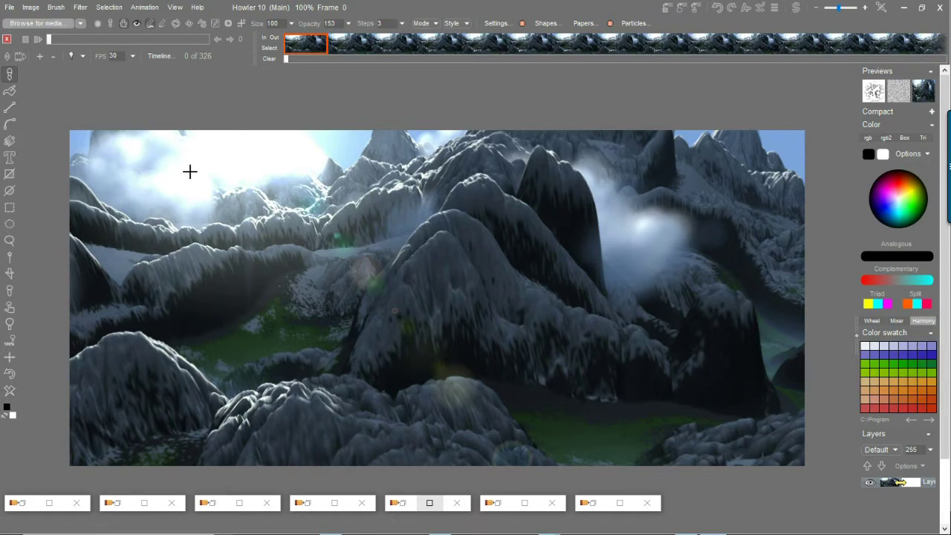
Play back the cropped animation twice, moving the Groove Music window out of the picture in between
click(35, 39)
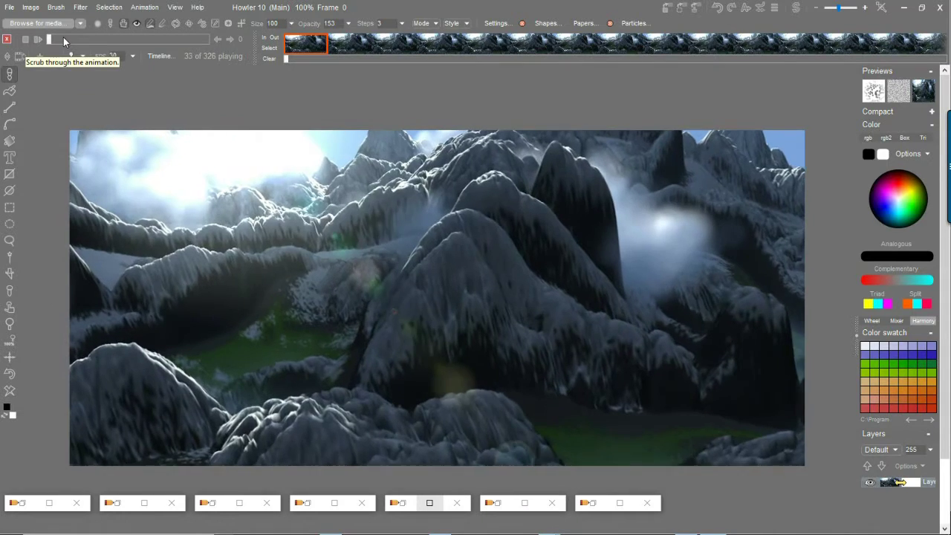
click(63, 40)
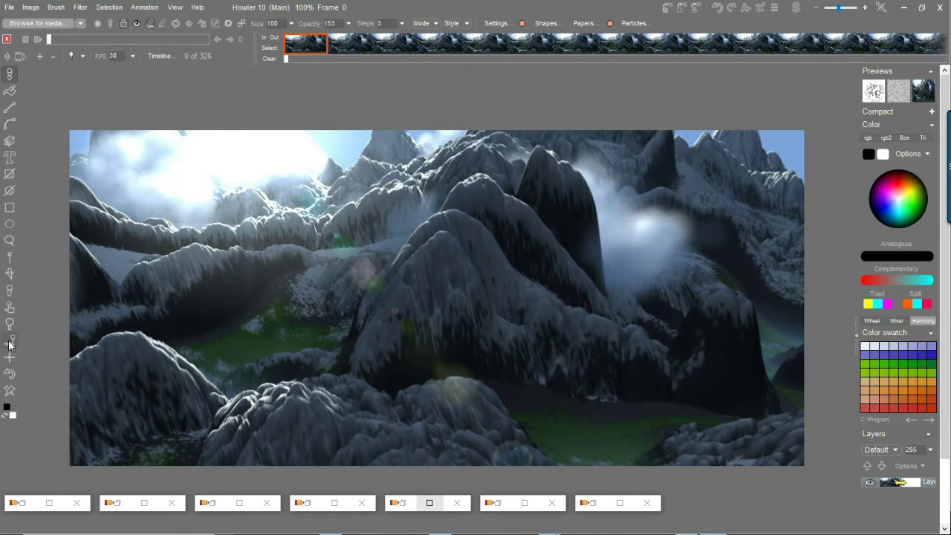
drag(11, 322, 12, 361)
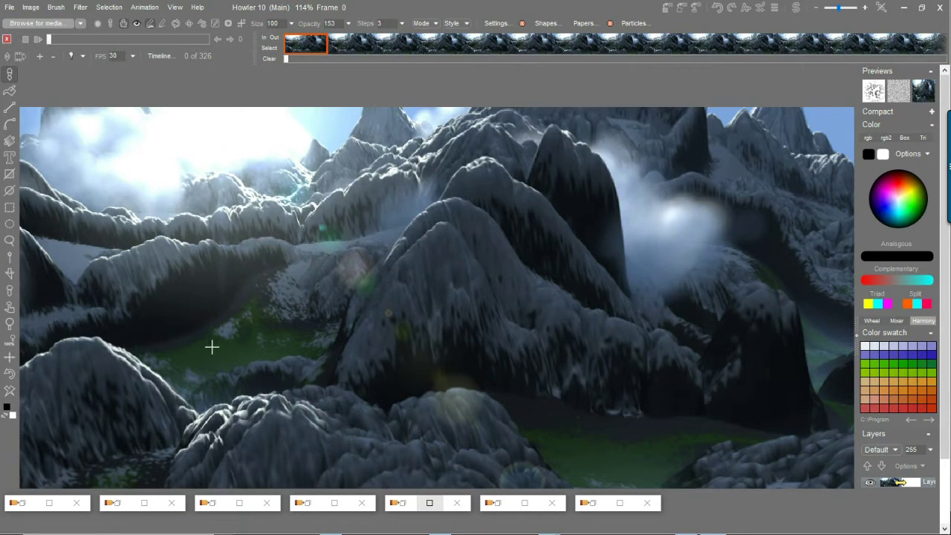
drag(92, 179, 91, 488)
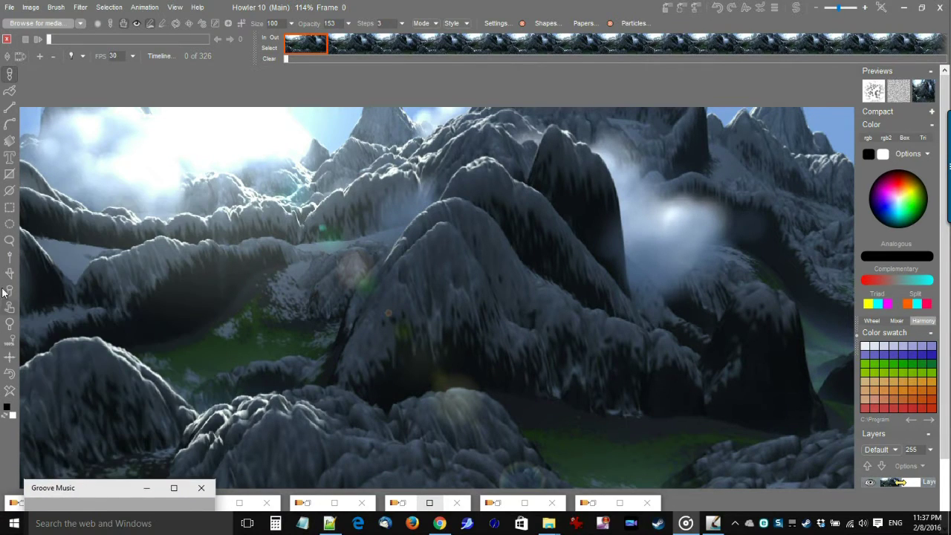
click(37, 36)
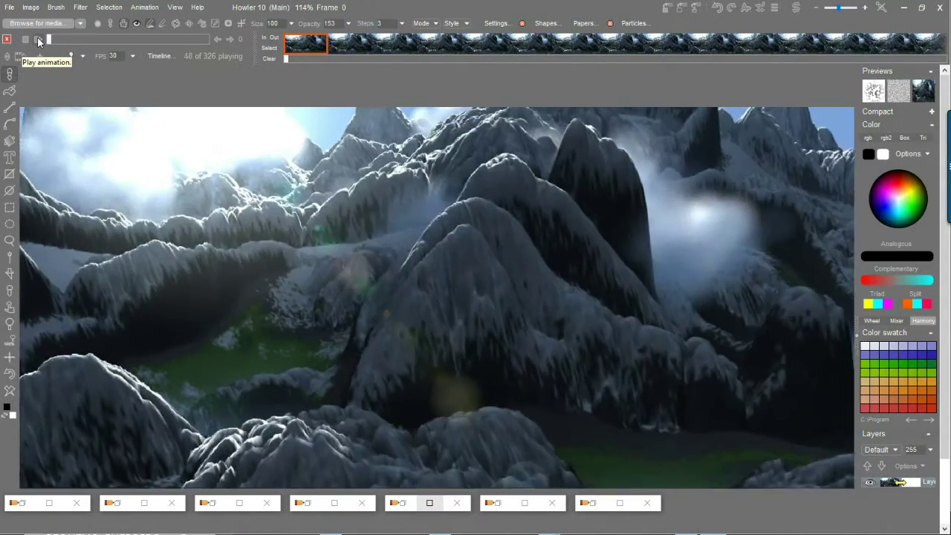
click(49, 39)
Store a copy of the cropped animation and minimise its window
click(153, 8)
mouse_move(195, 53)
click(297, 65)
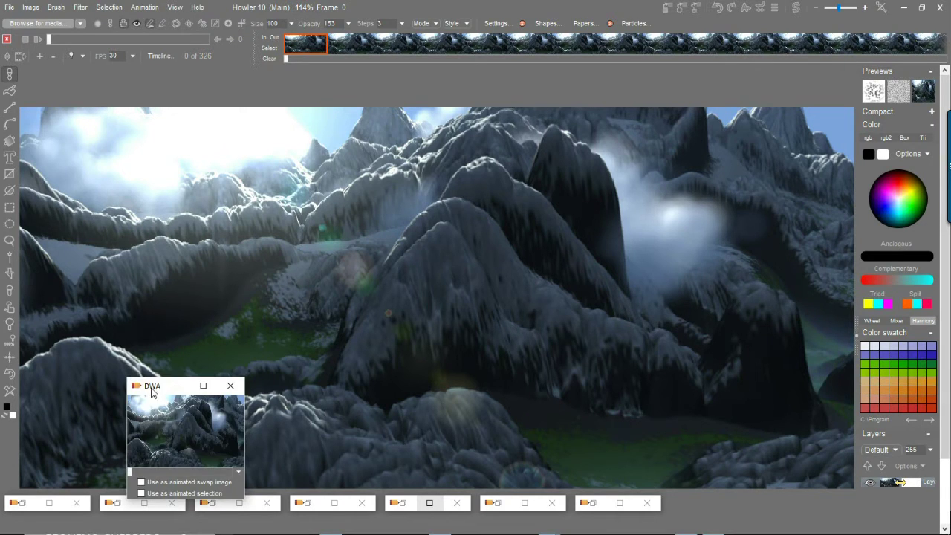
click(179, 386)
Check the image dimensions and resize the animation to a smaller custom size with constrained proportions and Bi-cubic+ scaling
click(30, 7)
click(67, 353)
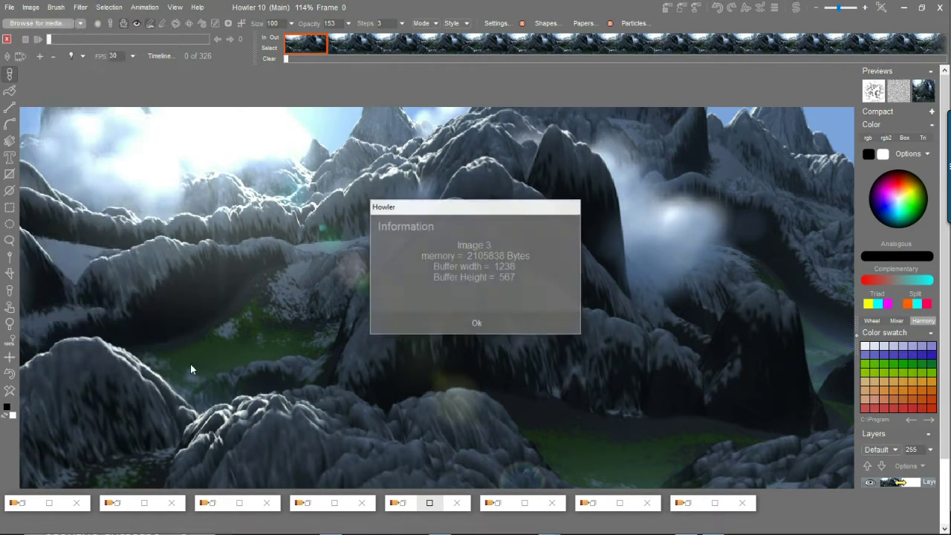
click(477, 323)
click(30, 7)
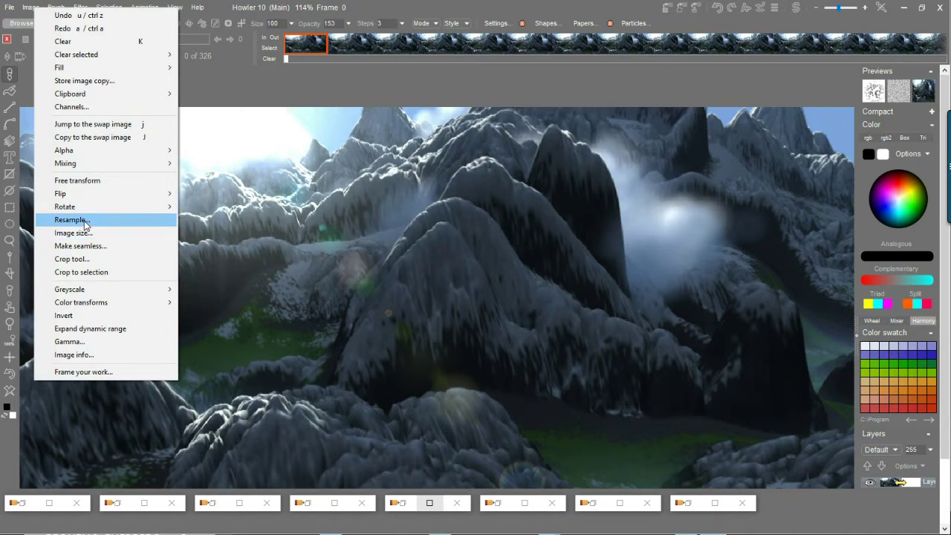
click(75, 234)
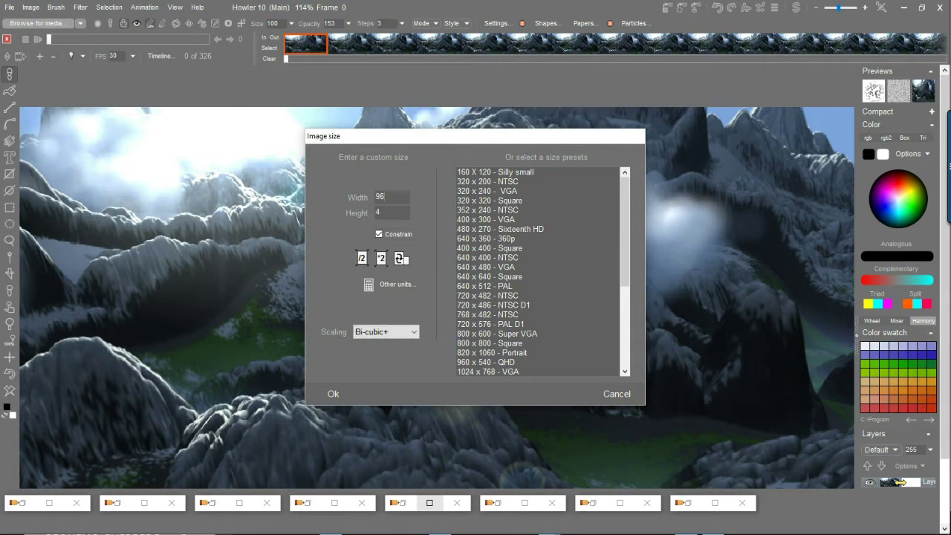
key(Return)
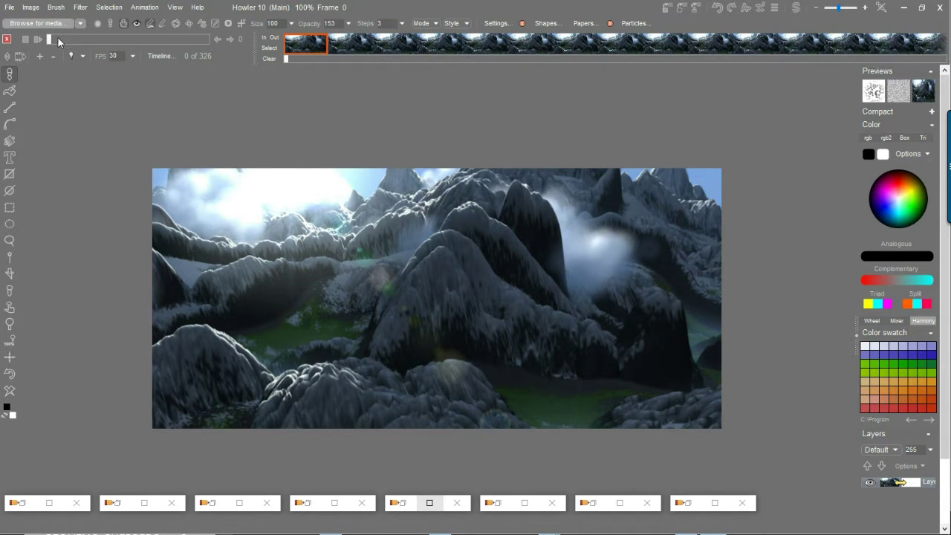
Extrapolate frames across the animation with the motion prediction module, using 2 tweens, fudge factor 0 and no scan for dropped frames
click(144, 7)
mouse_move(222, 56)
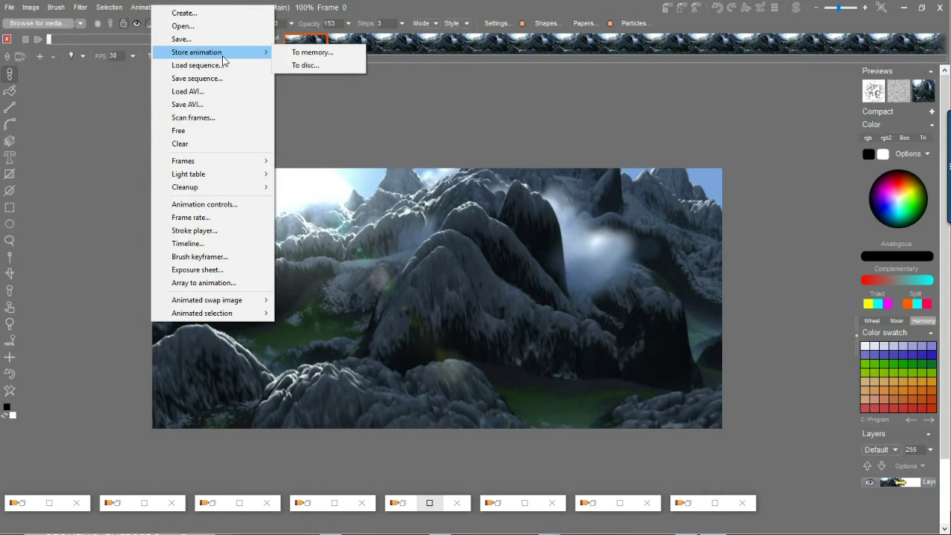
click(81, 7)
click(264, 358)
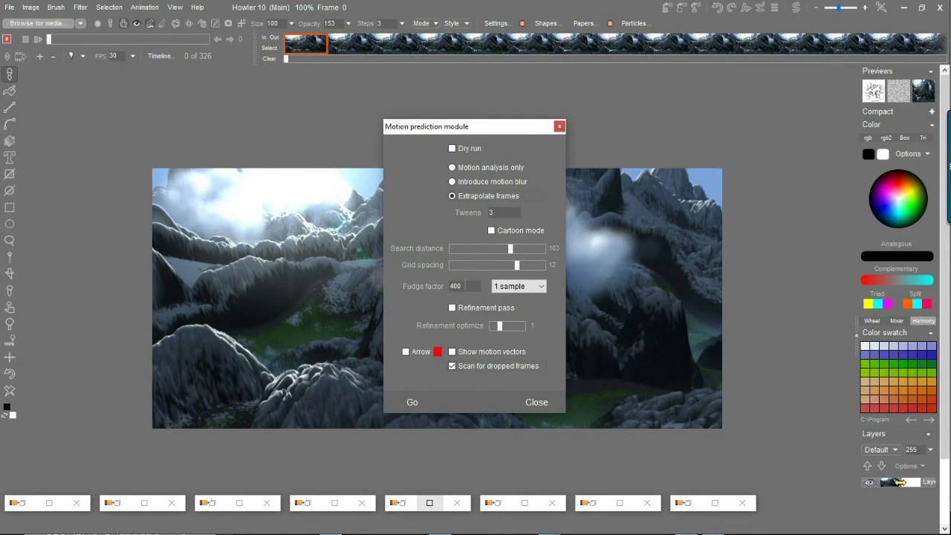
click(412, 402)
click(508, 297)
click(412, 405)
click(475, 296)
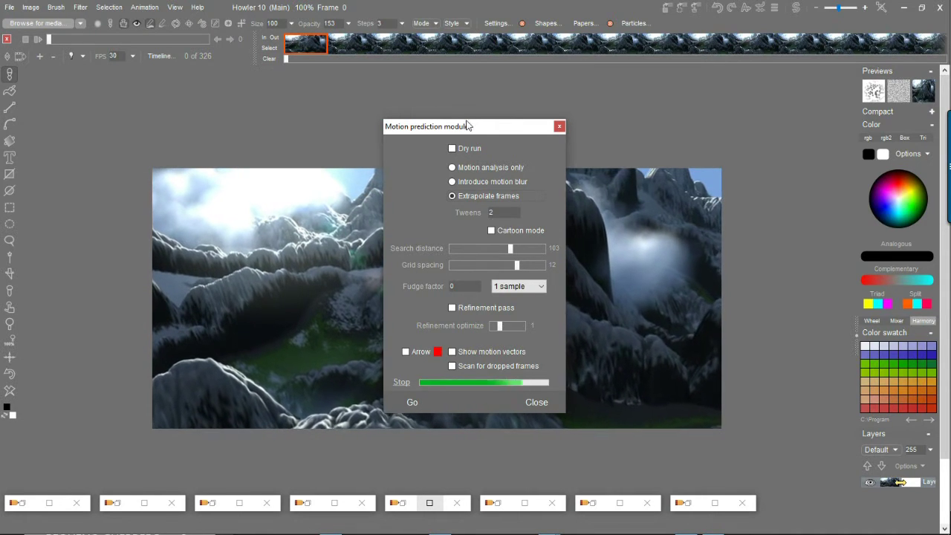
drag(464, 127, 815, 101)
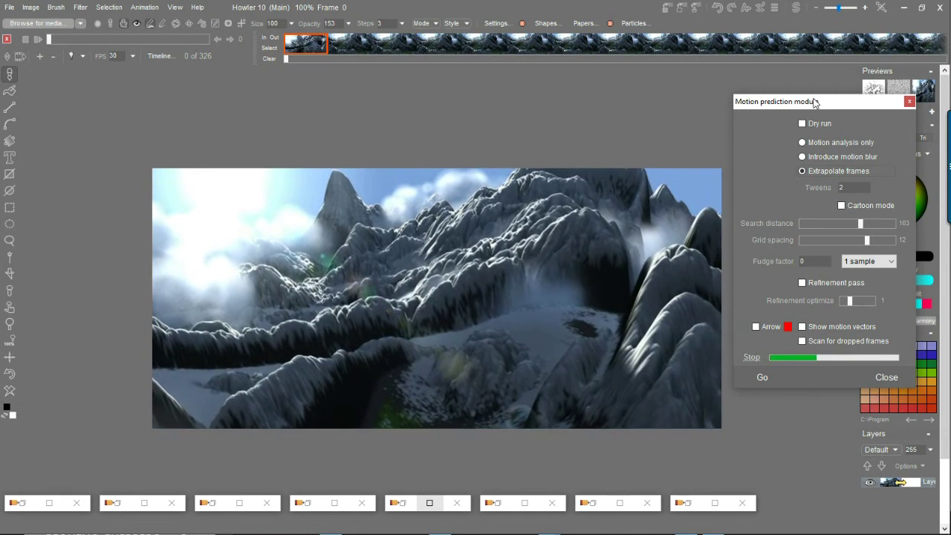
click(909, 101)
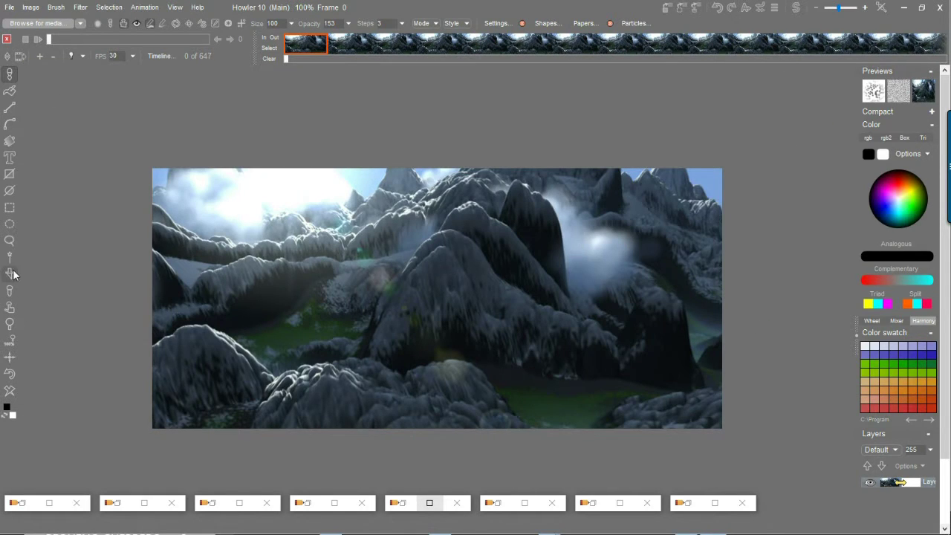
Apply the Soft contrast improvement filter with a reduced Level to all frames of the animation
click(13, 358)
click(80, 7)
mouse_move(138, 70)
click(252, 70)
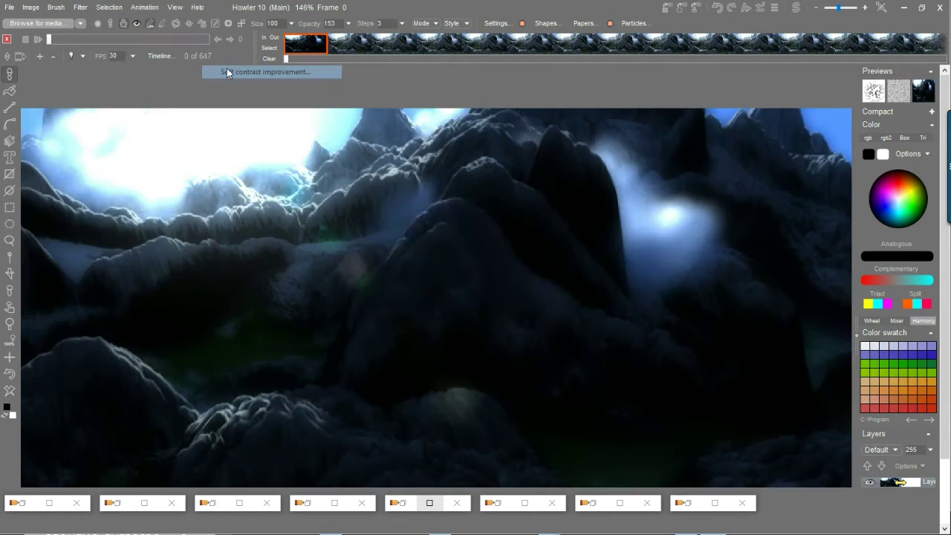
drag(505, 289, 486, 290)
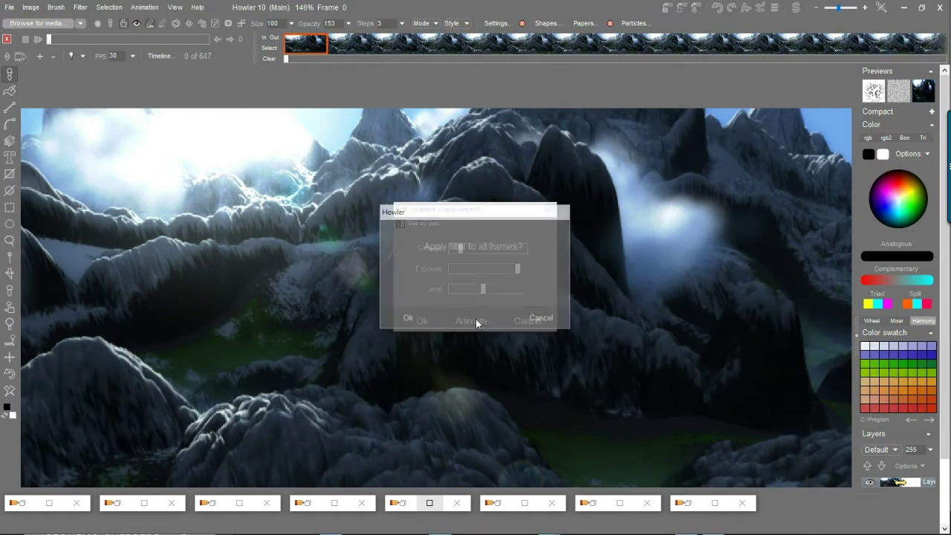
click(473, 321)
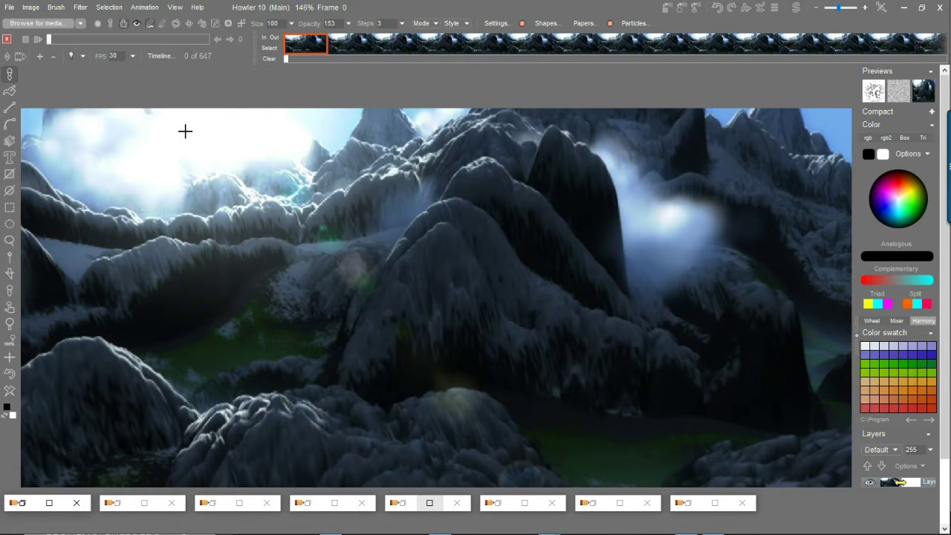
Apply the Light diffusion photographic filter to all frames of the animation
click(74, 9)
mouse_move(134, 68)
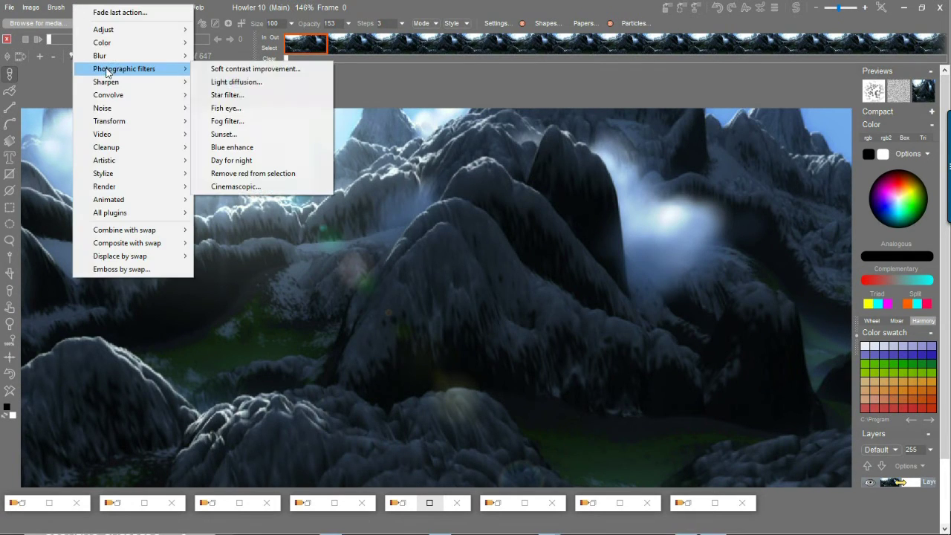
click(230, 82)
click(466, 337)
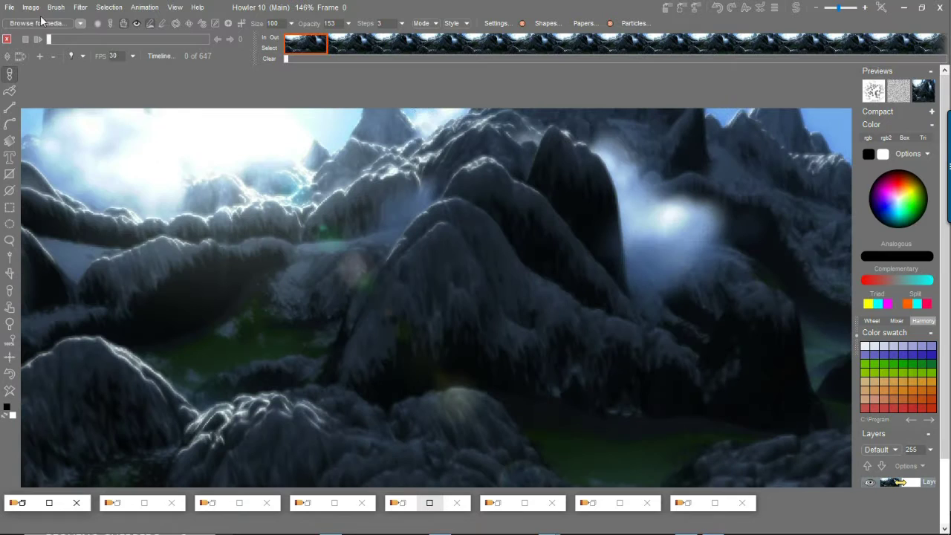
Apply the Digital photo enhance filter in HSV mode to all frames of the animation
click(79, 7)
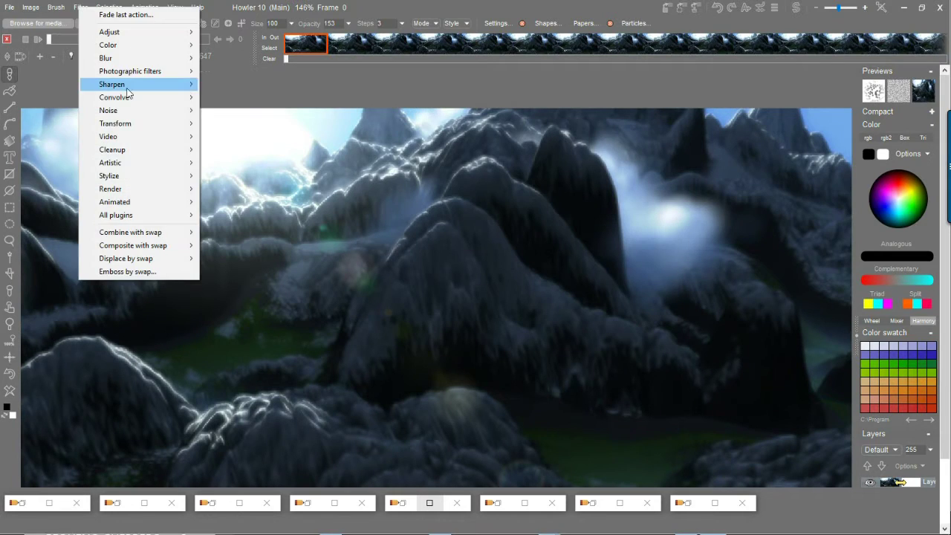
mouse_move(128, 91)
click(252, 110)
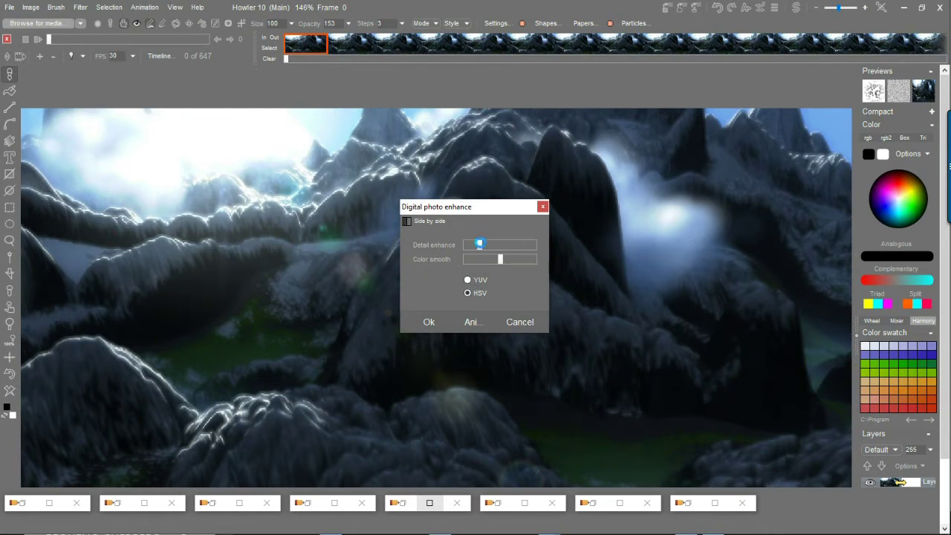
click(471, 321)
click(403, 319)
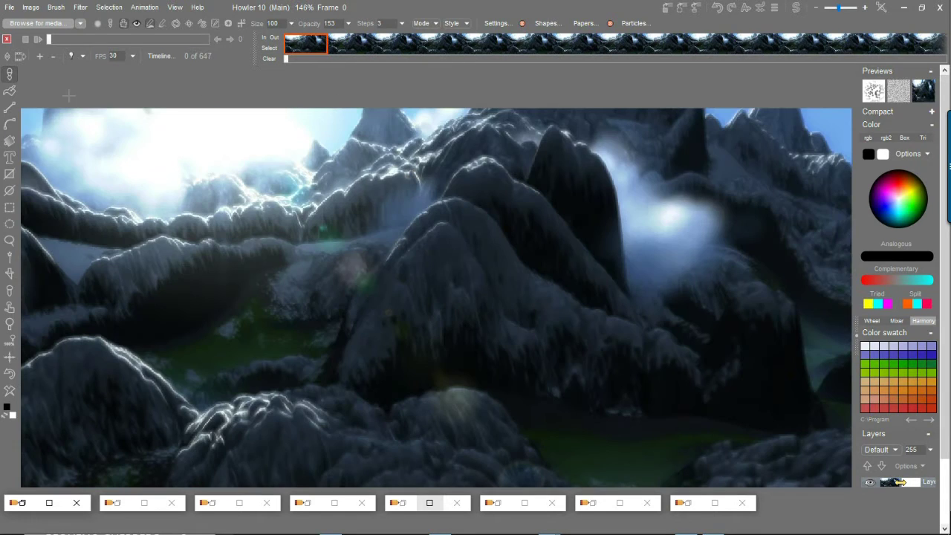
Switch to Groove Music, move its window out of the picture and play back the filtered animation
key(alt+Tab)
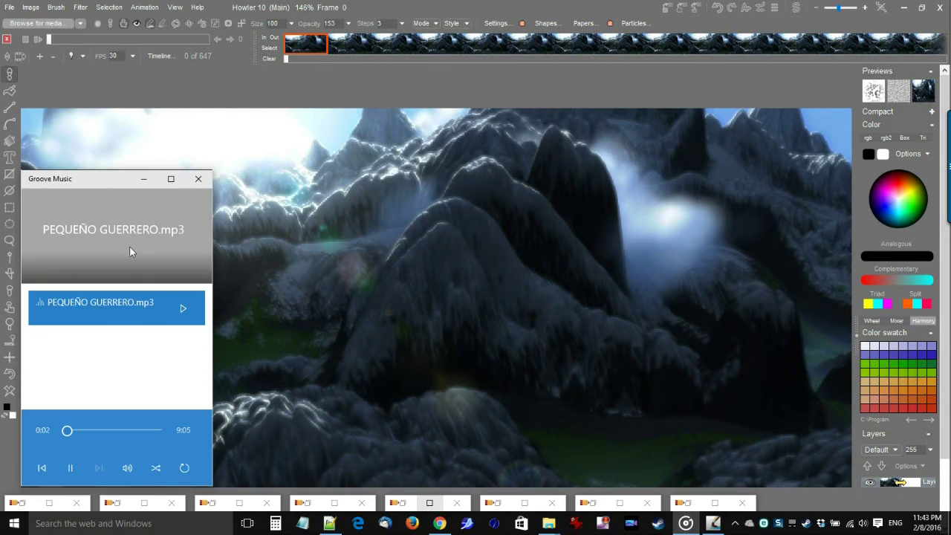
drag(109, 185, 110, 209)
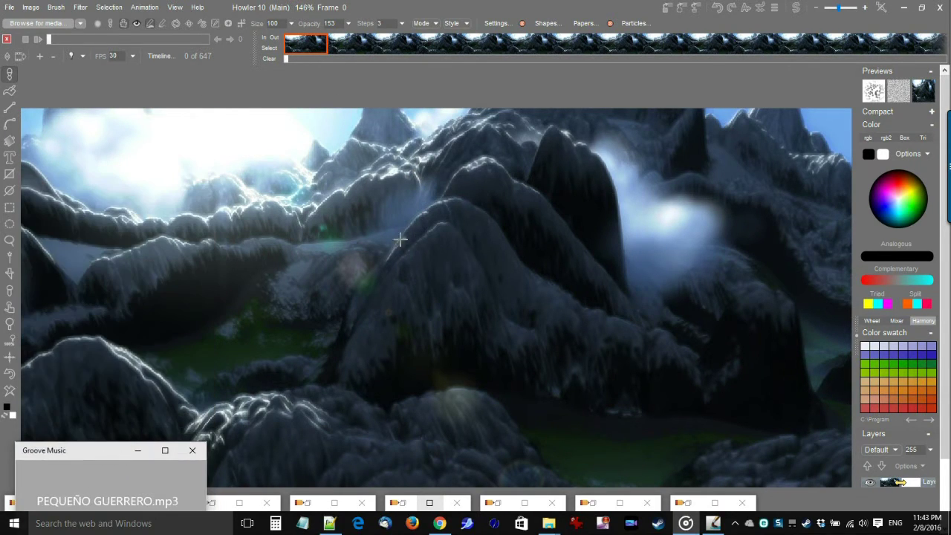
click(37, 40)
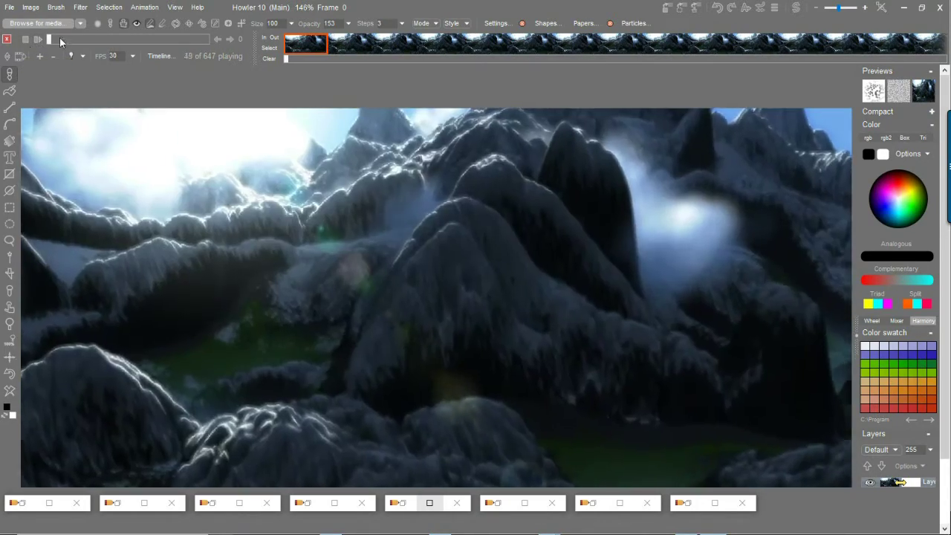
Save the animation as the AVI file MyAVI.avi in the Documents folder at 30 FPS
click(145, 6)
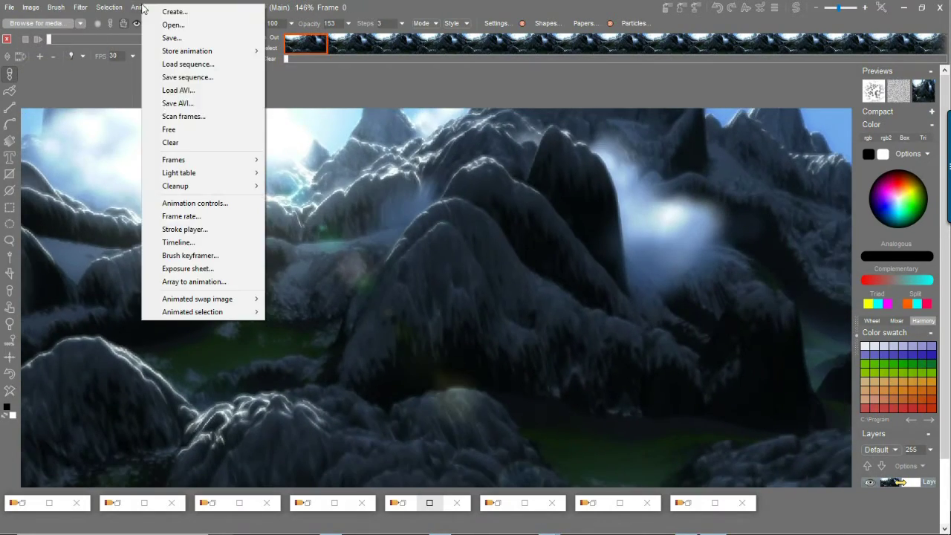
click(186, 99)
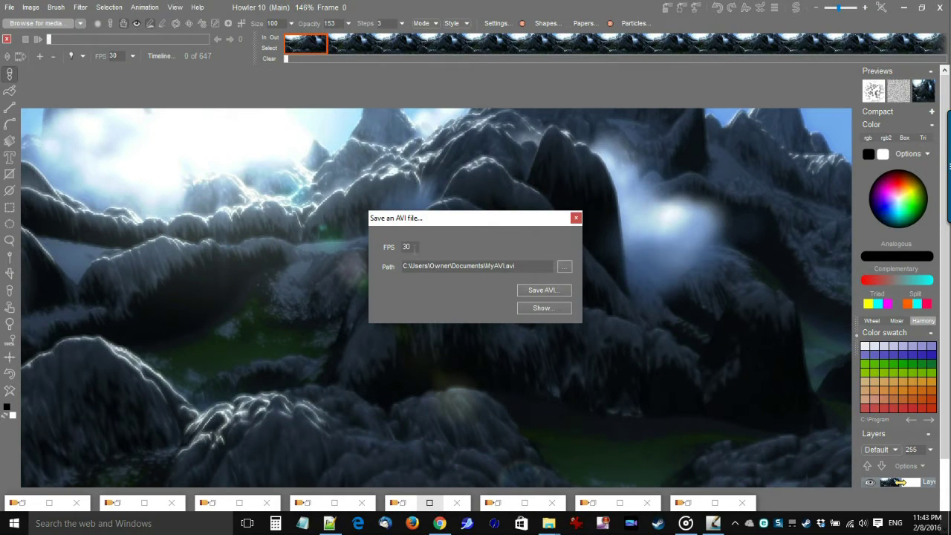
click(540, 289)
click(554, 317)
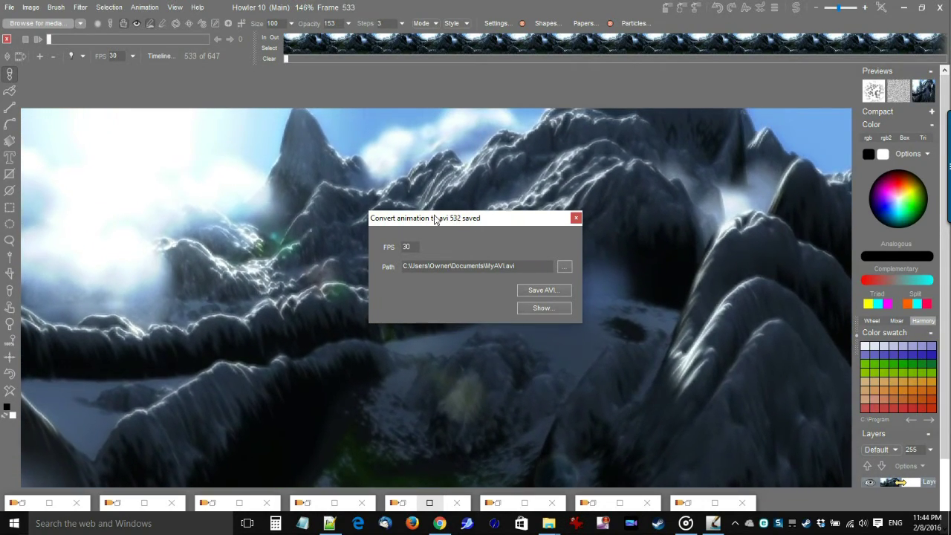
Move the AVI saving dialog aside, play the saved video in the media player and pause it
drag(431, 223, 654, 274)
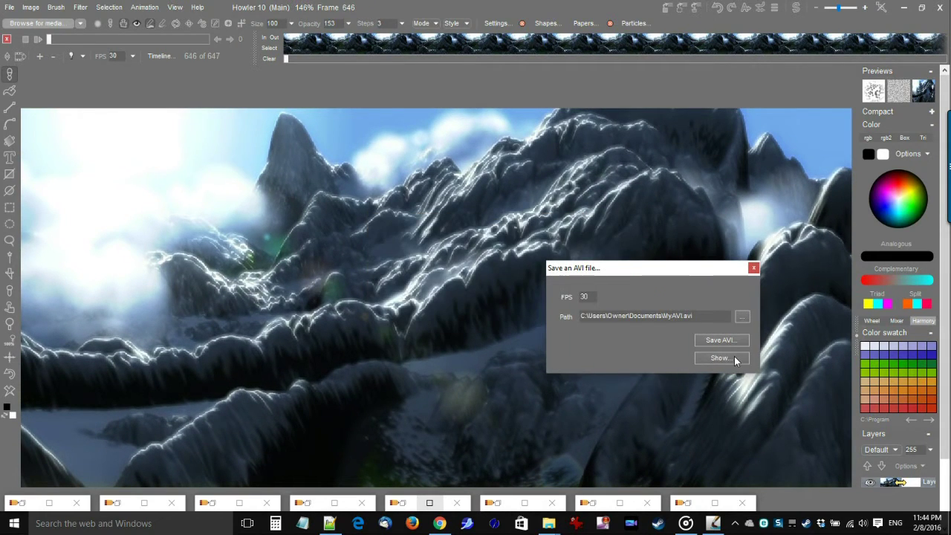
click(734, 358)
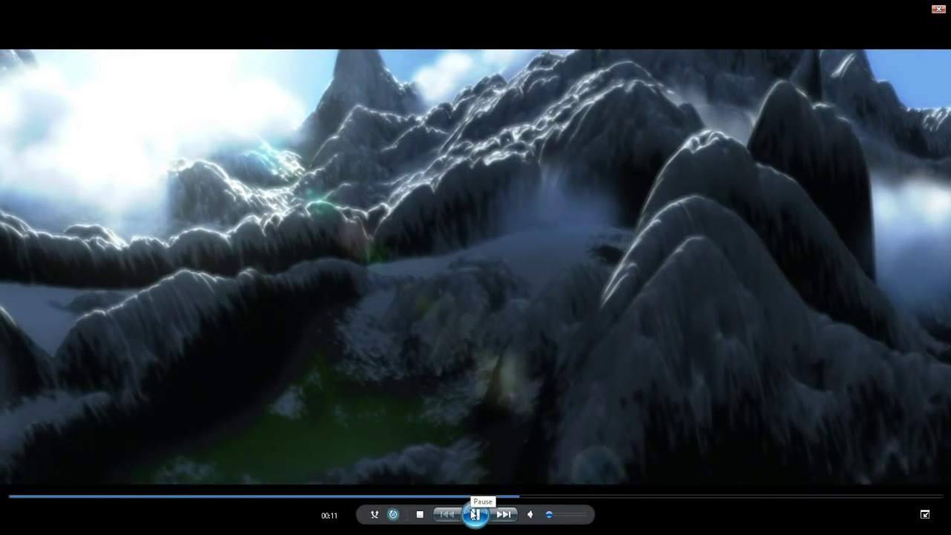
click(474, 514)
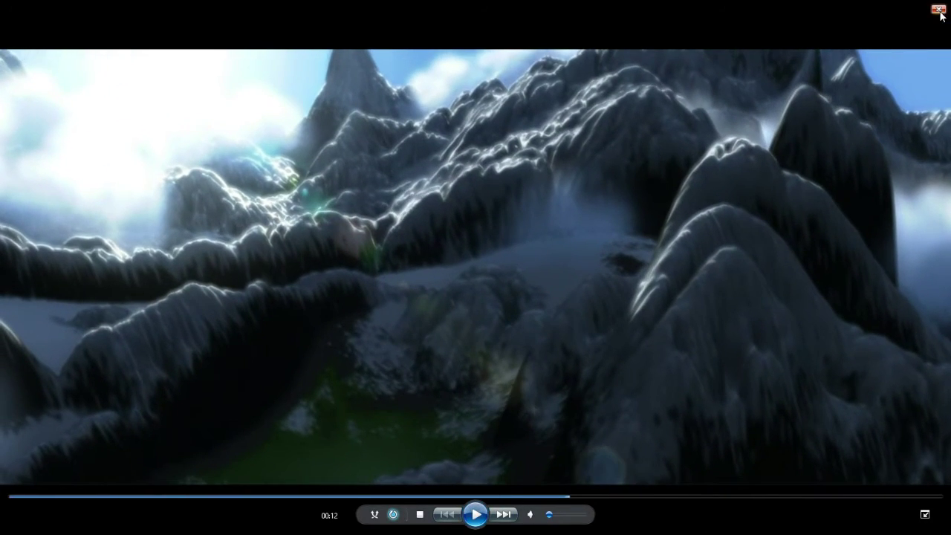
Close the media player and the AVI saving dialog, and examine the last animation frame up close
click(938, 10)
click(752, 268)
drag(233, 228, 405, 259)
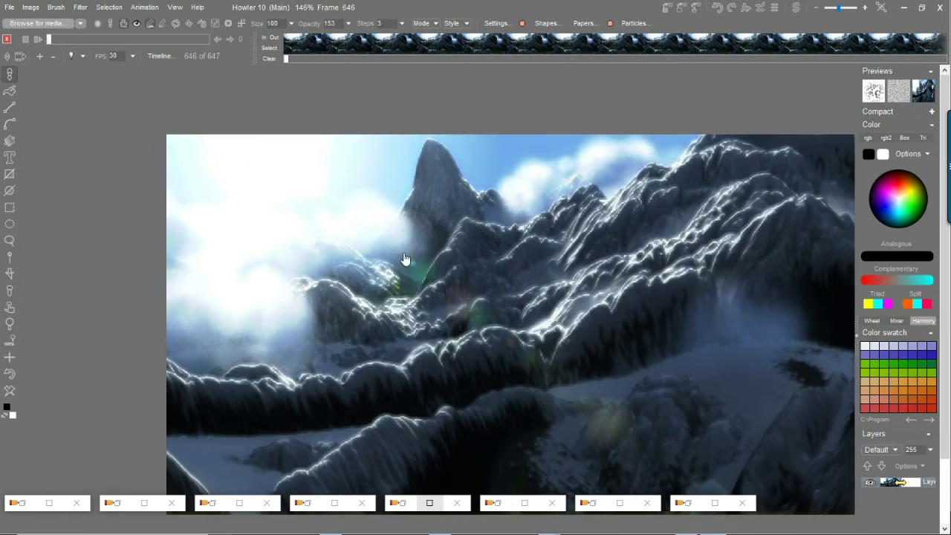
scroll(475, 263, up, 5)
drag(473, 266, 451, 275)
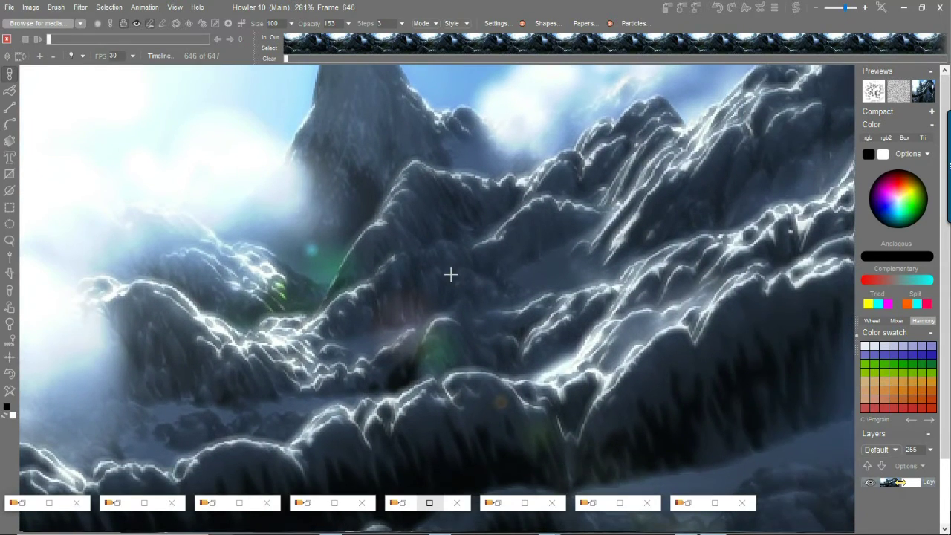
drag(403, 319, 367, 303)
scroll(336, 219, down, 1)
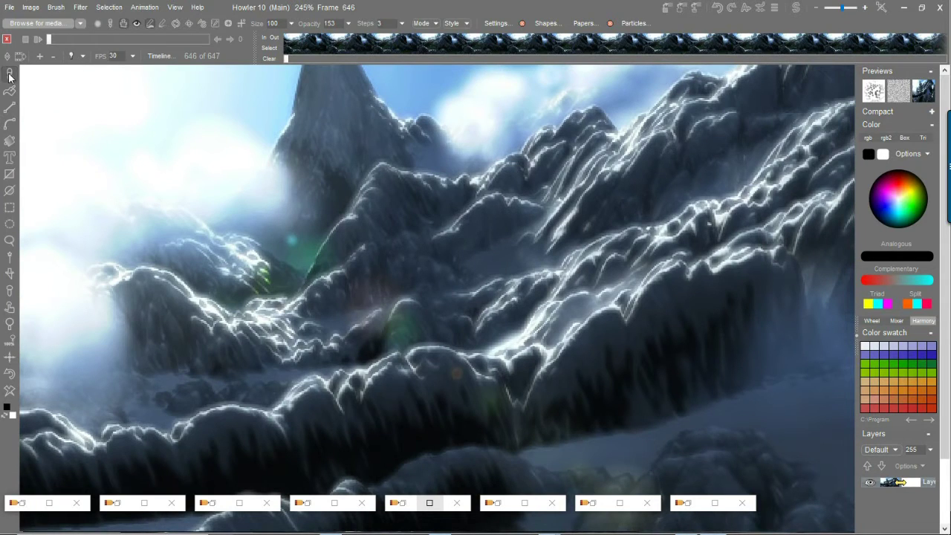
Load a shaded line grass preset with 900 max particles, choose the near-white swatch colour and paint grass across the foreground
click(637, 23)
drag(587, 35, 98, 10)
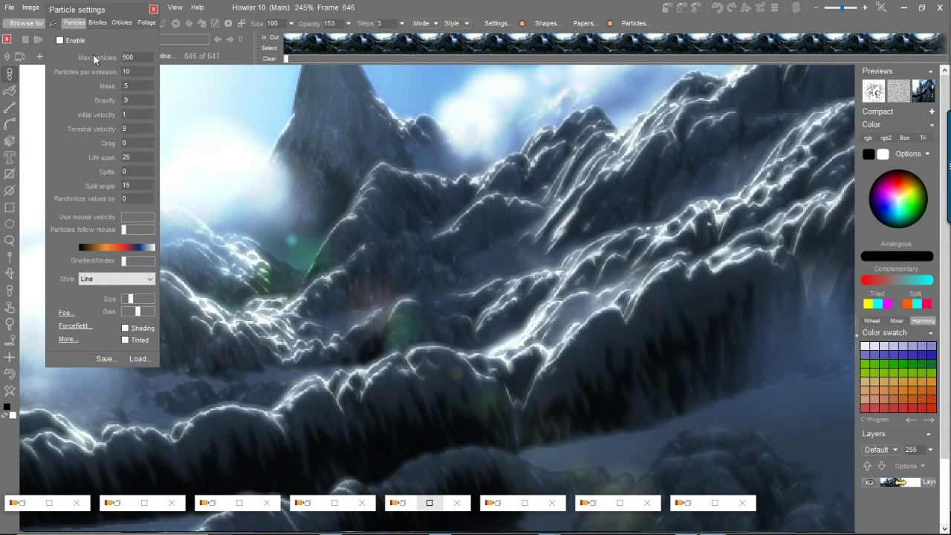
click(148, 359)
click(99, 125)
click(864, 345)
mouse_move(826, 357)
mouse_down()
mouse_move(758, 465)
mouse_move(486, 504)
mouse_move(715, 520)
mouse_up()
scroll(714, 520, down, 7)
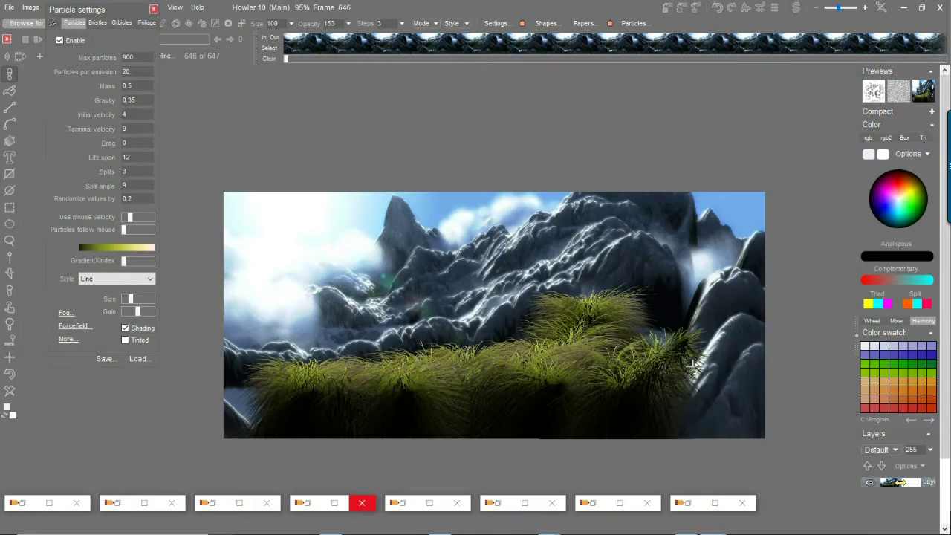
drag(746, 310, 526, 416)
Paint bare twigs across the middle of the grass with another particle preset, and cover the lower foreground with the grass preset again
click(141, 359)
click(104, 214)
drag(242, 404, 580, 389)
click(141, 361)
click(99, 125)
mouse_move(750, 386)
mouse_down()
mouse_move(705, 412)
mouse_move(393, 421)
mouse_move(539, 459)
mouse_up()
Load a branching foliage preset with rule count 5 and add dark bare trees at the picture's left and right sides and upper left
click(147, 23)
click(138, 359)
scroll(104, 197, down, 8)
click(100, 308)
click(242, 430)
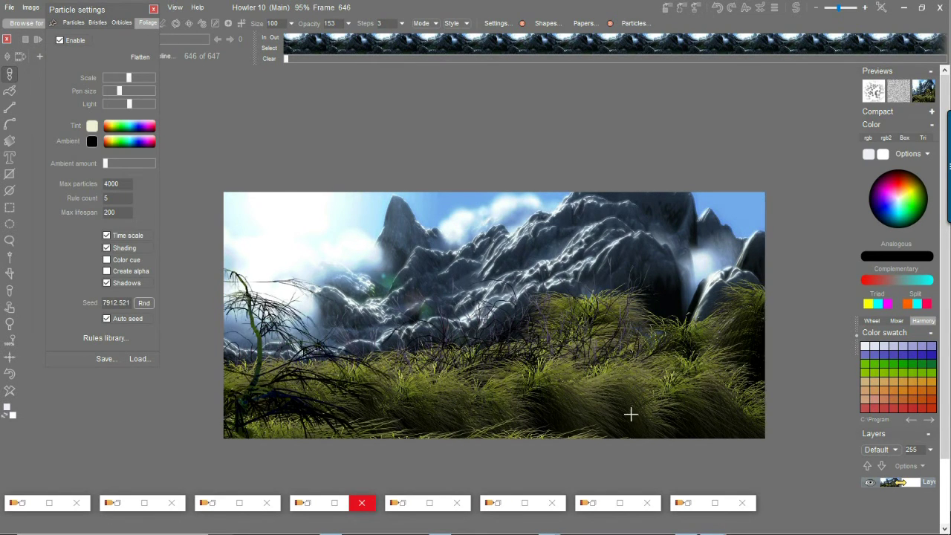
click(739, 390)
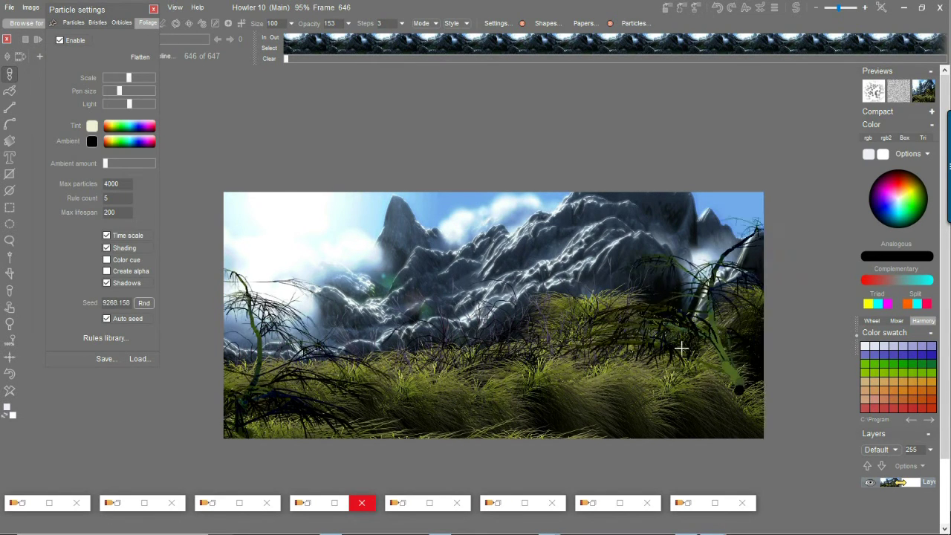
drag(230, 268, 508, 163)
Choose a leafy rule set with rule count 7 and max lifespan 220, and add green bushes on the picture's right and left sides
click(107, 338)
drag(171, 153, 172, 201)
click(112, 221)
drag(644, 420, 814, 350)
drag(237, 378, 37, 196)
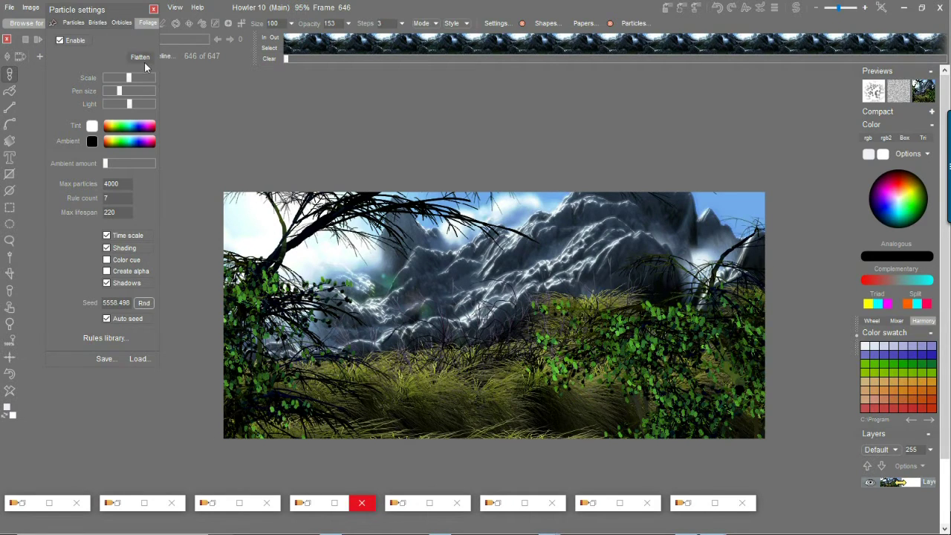
Paint soft green grass in the picture's lower left with a Shrinking lines preset, and bright upright grass along the foreground with a 41-particle Line preset
drag(95, 11, 88, 94)
click(64, 106)
click(131, 442)
click(111, 265)
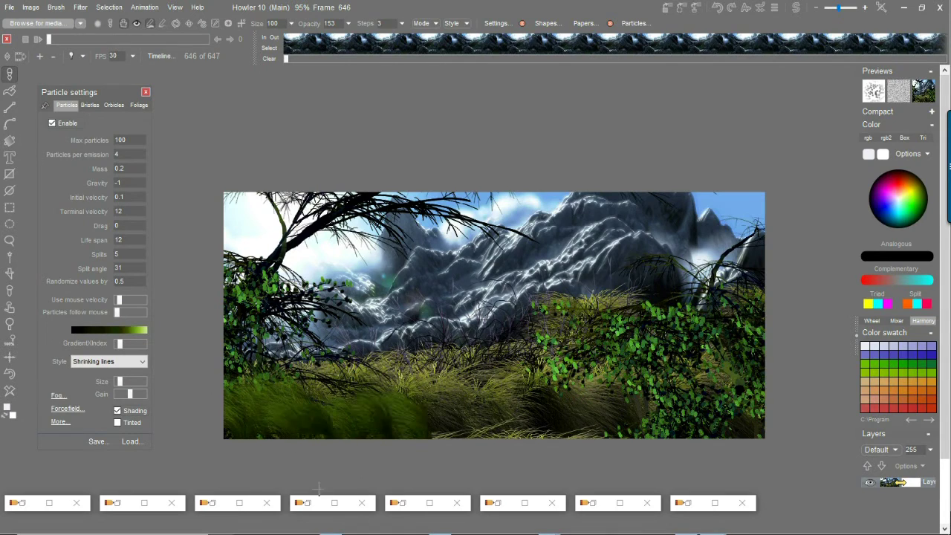
click(135, 445)
click(87, 156)
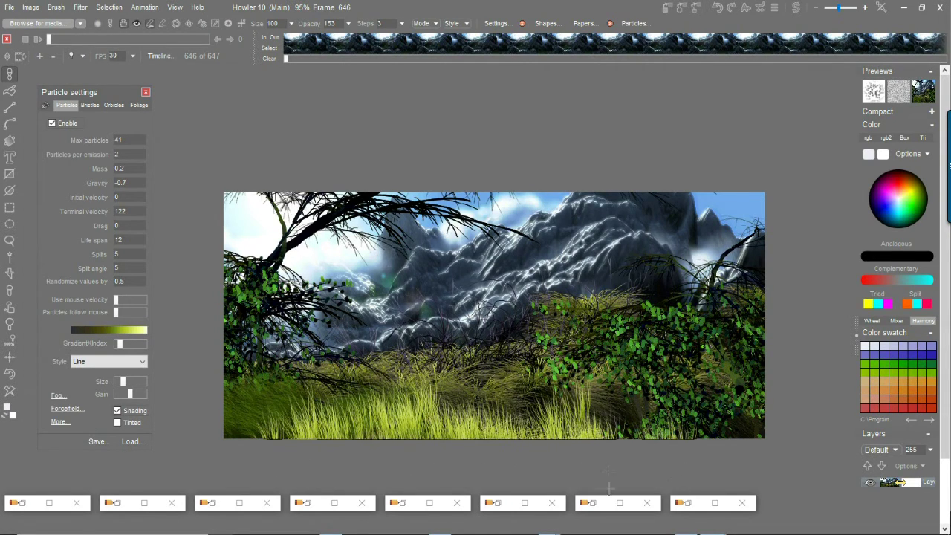
Load the 900-particle grass preset, paint low grass along the picture's lower edge and close the particle settings
click(131, 442)
scroll(93, 349, down, 6)
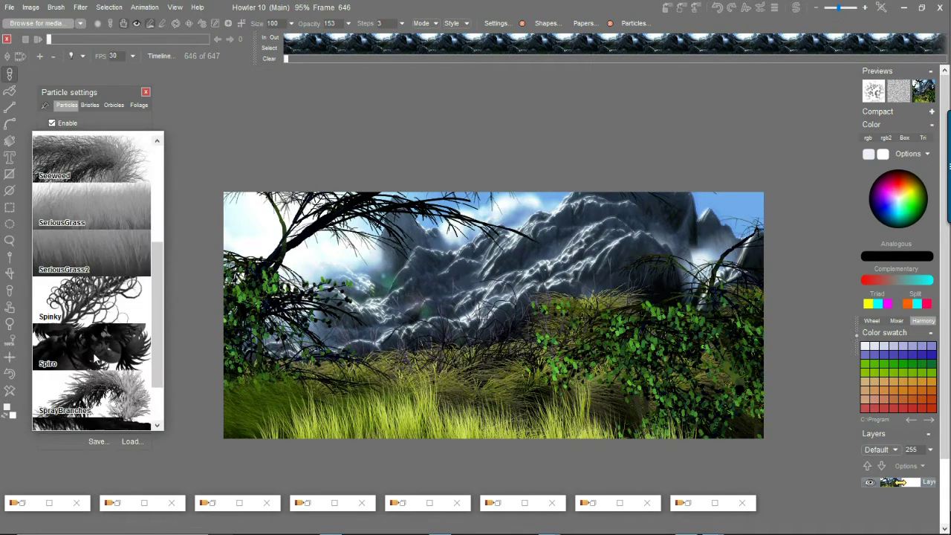
scroll(93, 349, down, 2)
click(93, 349)
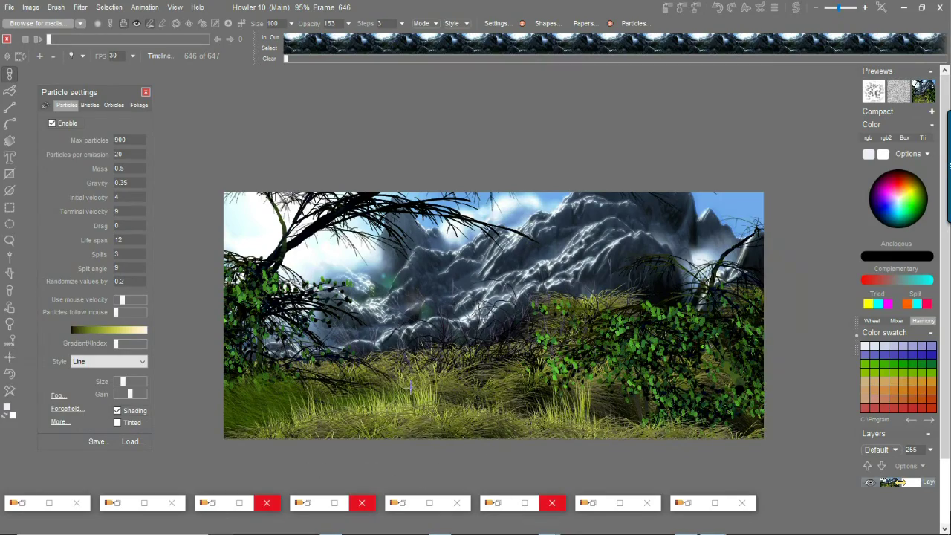
click(145, 92)
drag(435, 267, 403, 229)
scroll(401, 228, up, 1)
drag(549, 329, 502, 303)
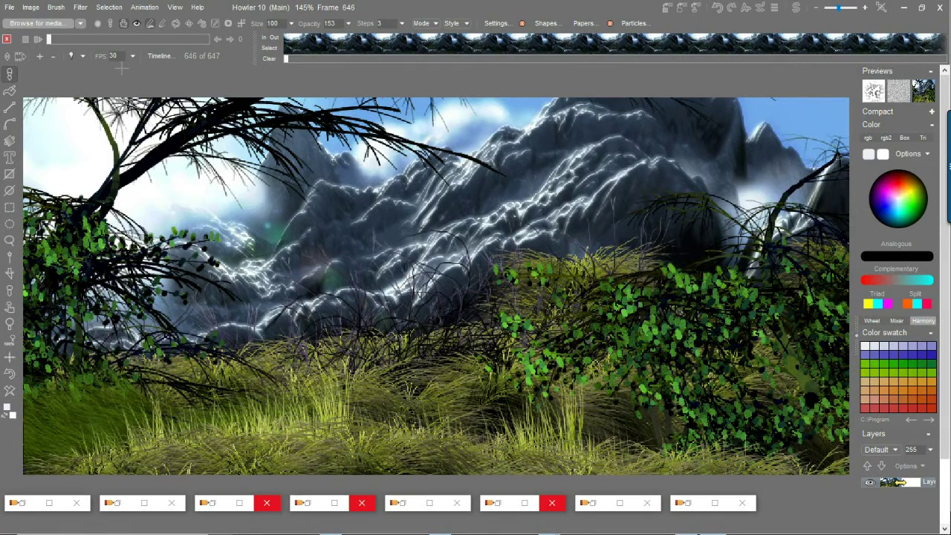